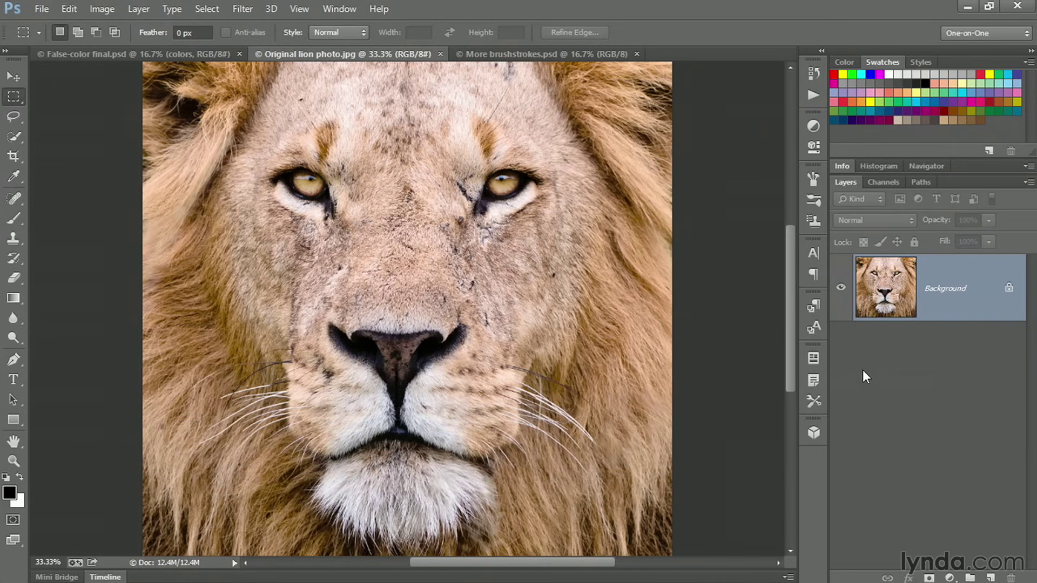
Copy the whole lion photo to a new layer named 'lion' at 50% opacity.
key(ctrl+a)
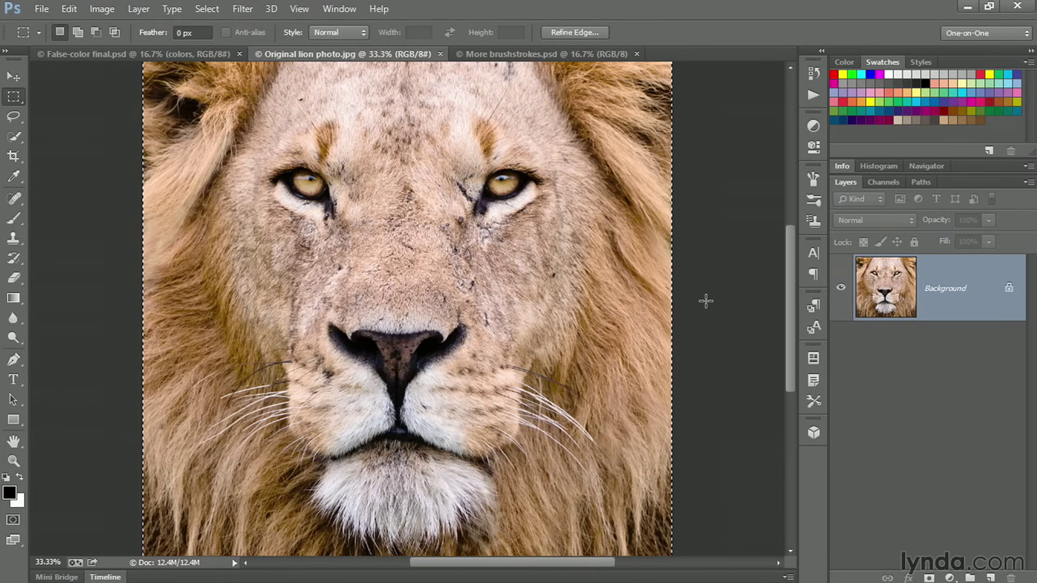
key(ctrl+shift+alt+j)
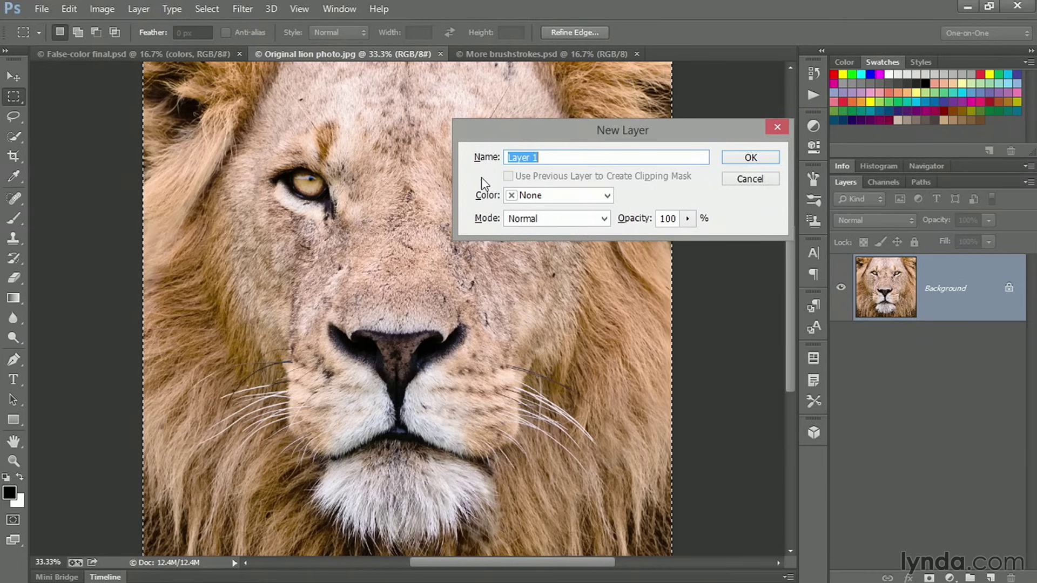
key(BackSpace)
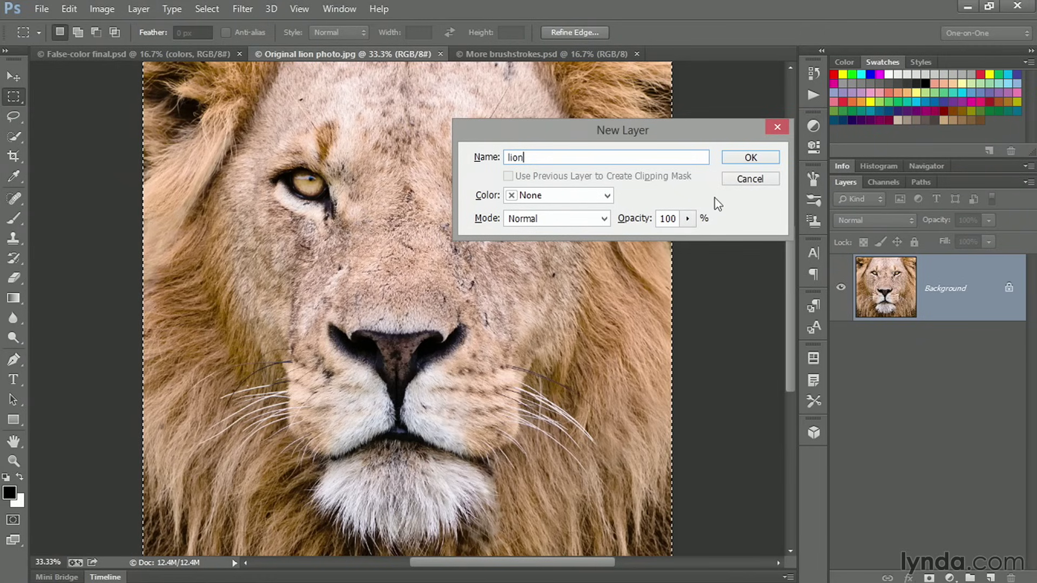
click(745, 162)
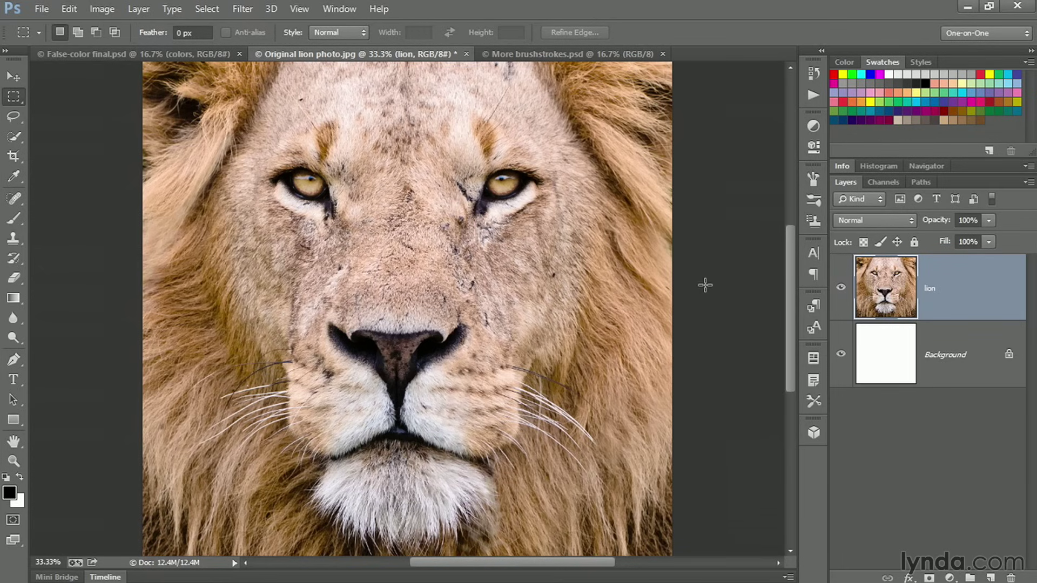
key(5)
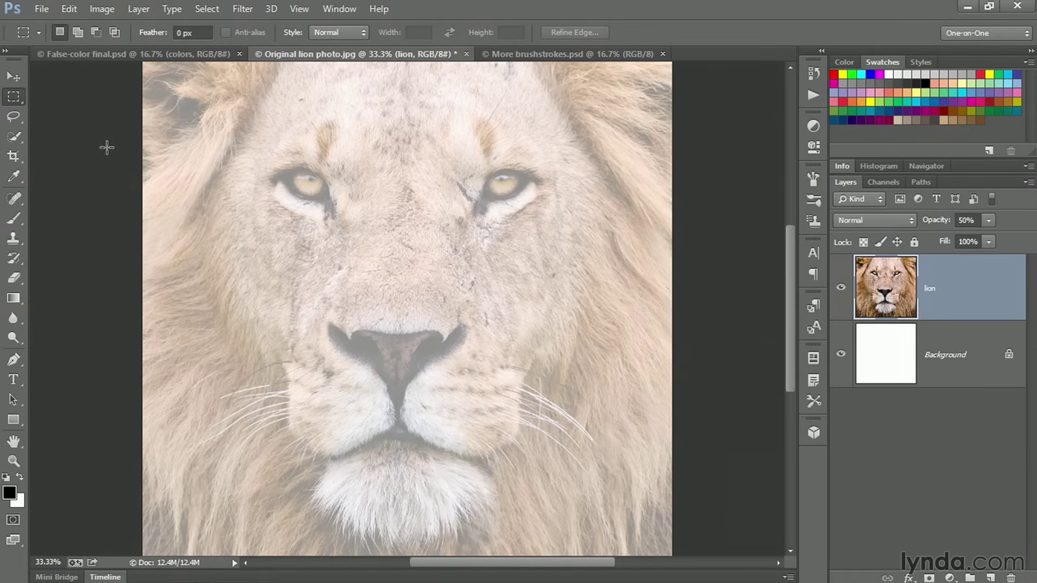
click(102, 12)
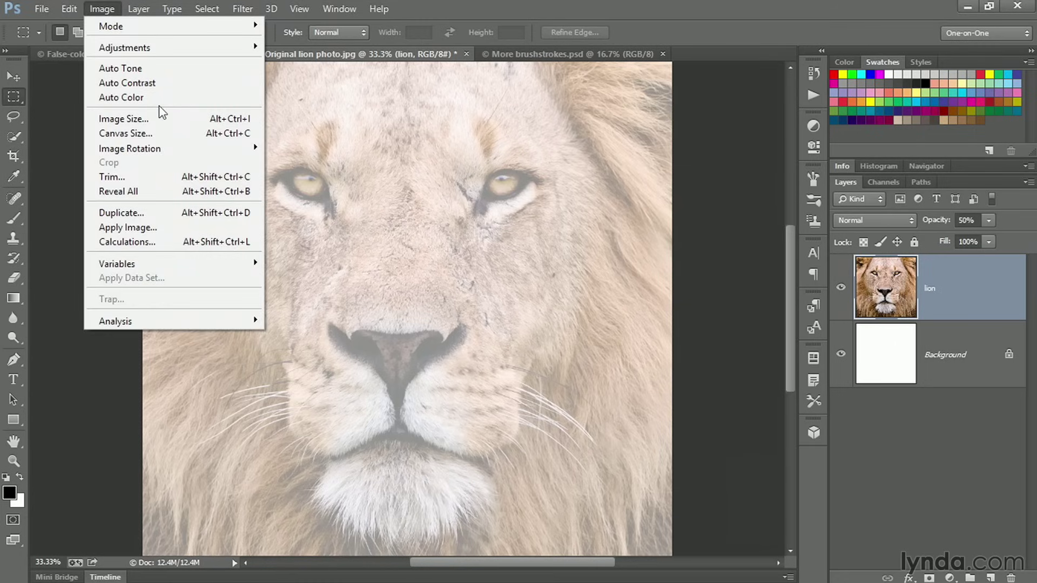
Resize the image to 200% in percent units, Resample Automatic, giving 4156 × 4156 px.
click(178, 119)
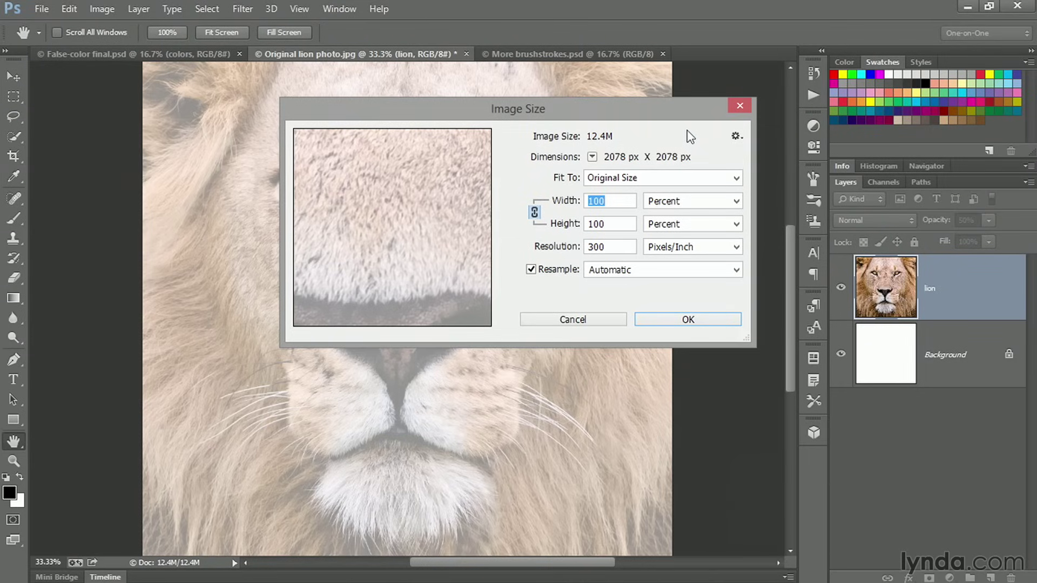
click(703, 204)
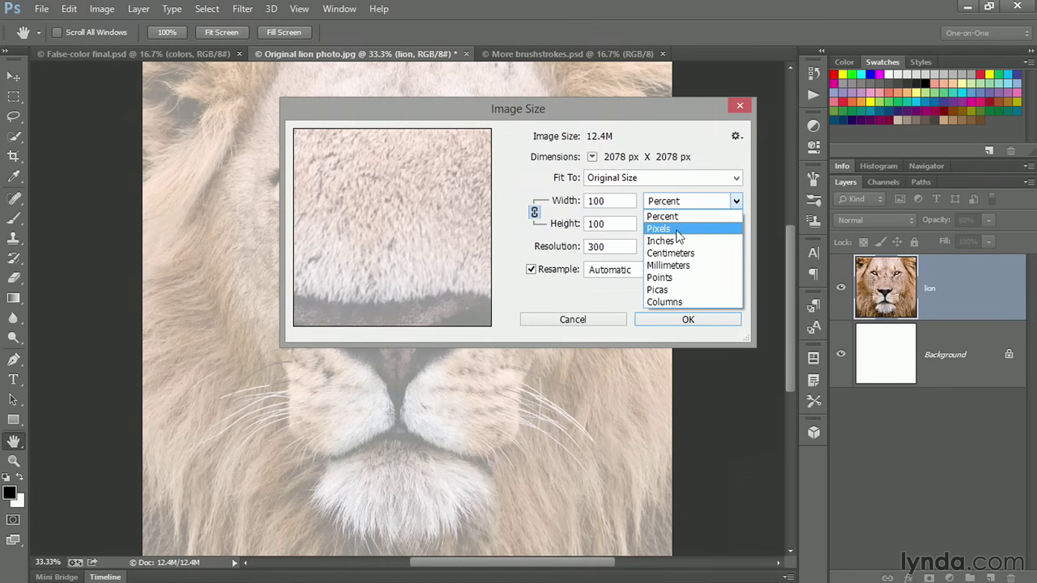
click(681, 243)
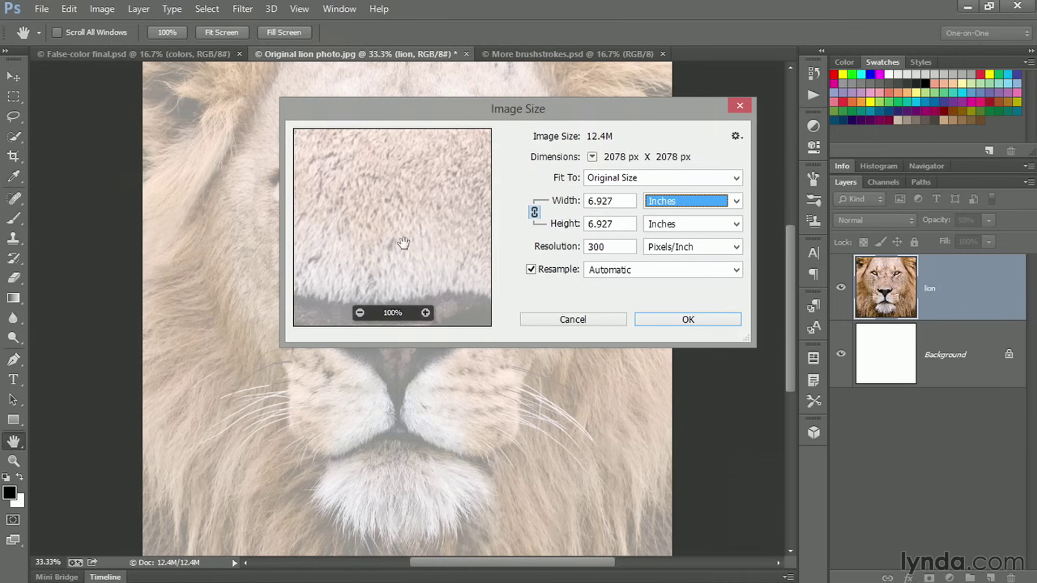
click(691, 199)
click(695, 222)
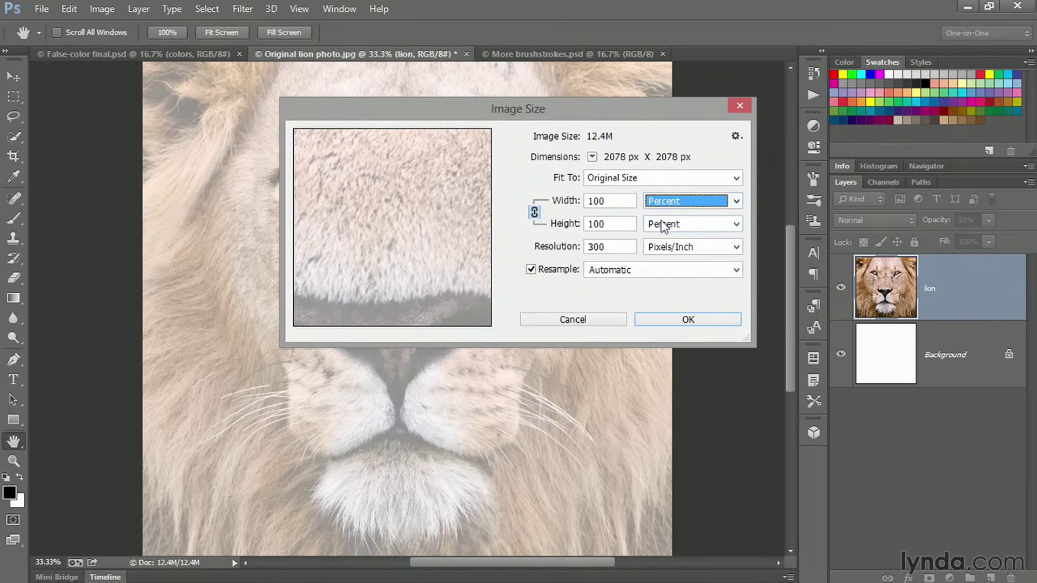
drag(624, 204, 585, 202)
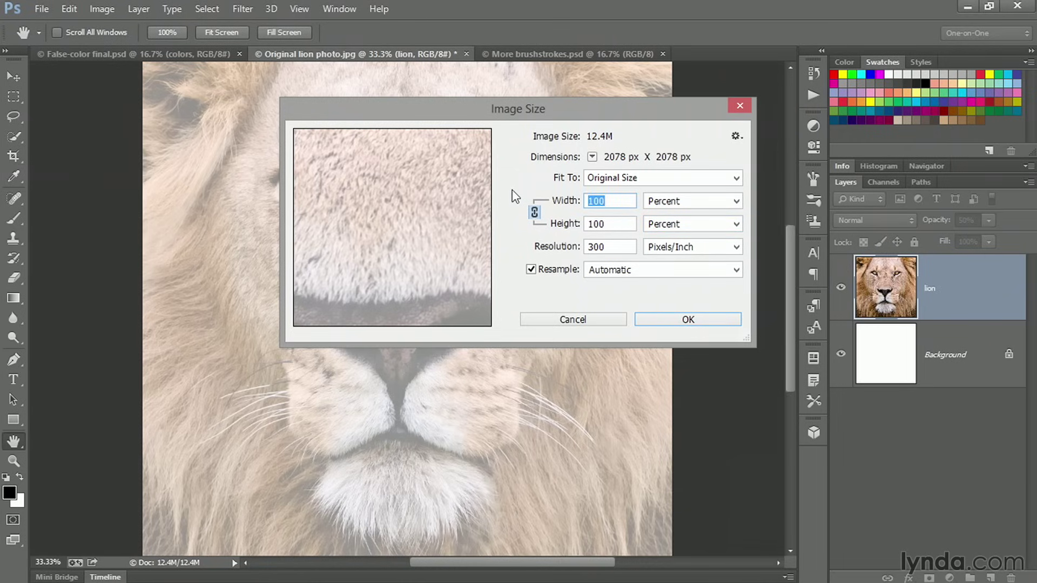
text(200)
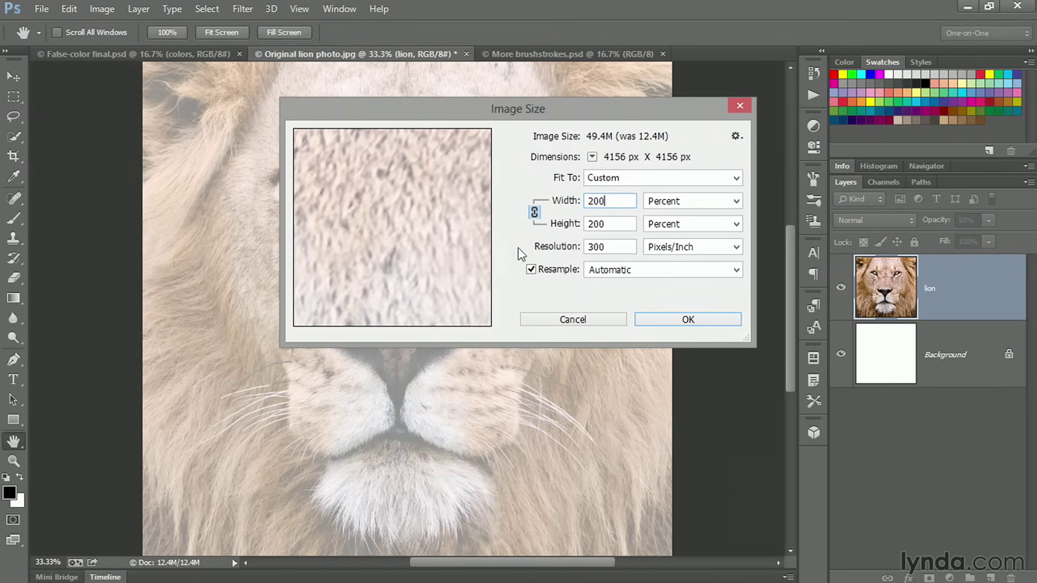
click(531, 270)
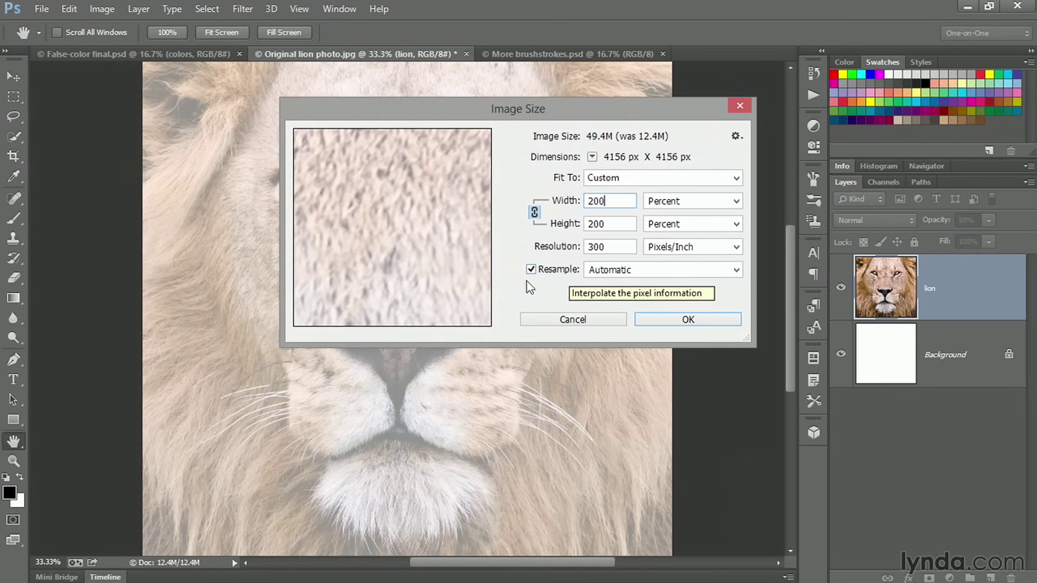
click(535, 216)
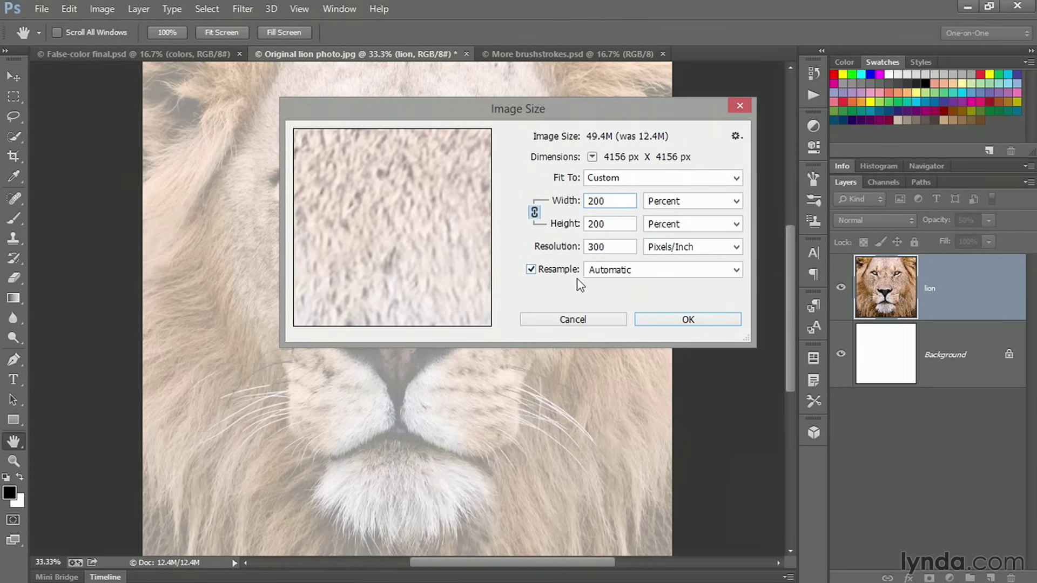
click(639, 272)
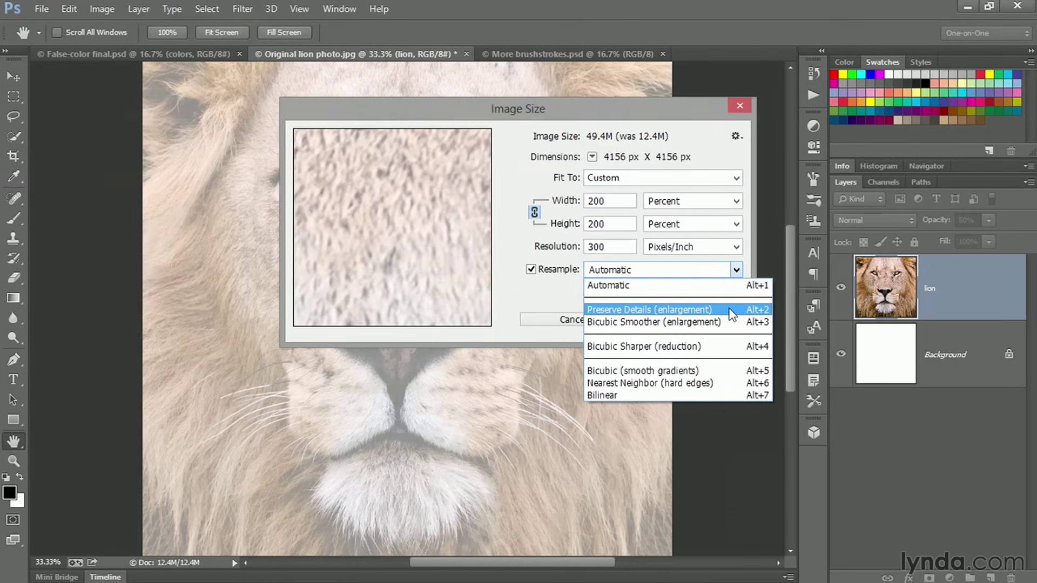
click(547, 286)
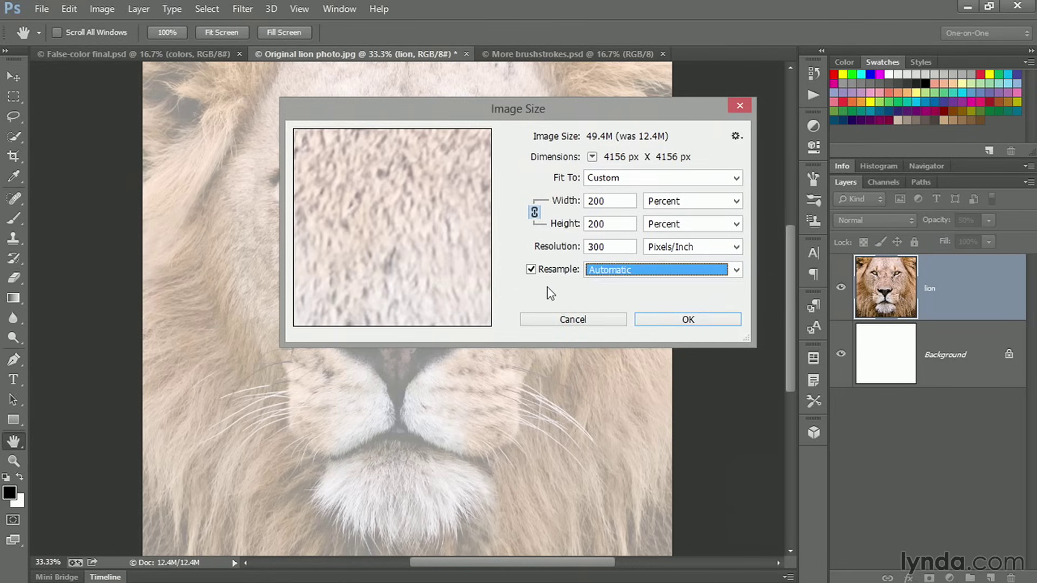
click(660, 321)
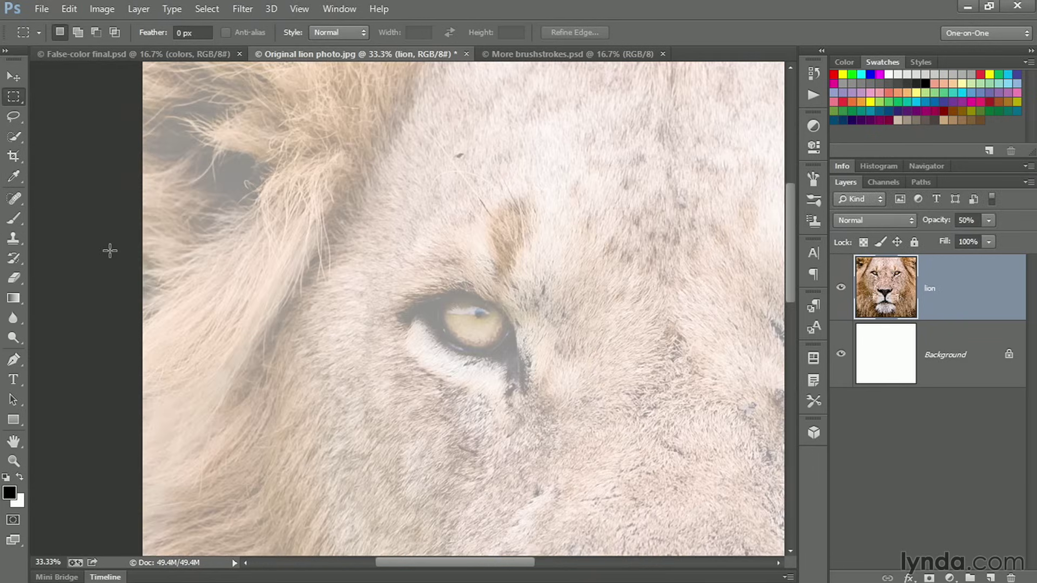
Zoom to 100% centred on the lion's eye and pick the Brush tool at 90 px.
drag(673, 294, 269, 239)
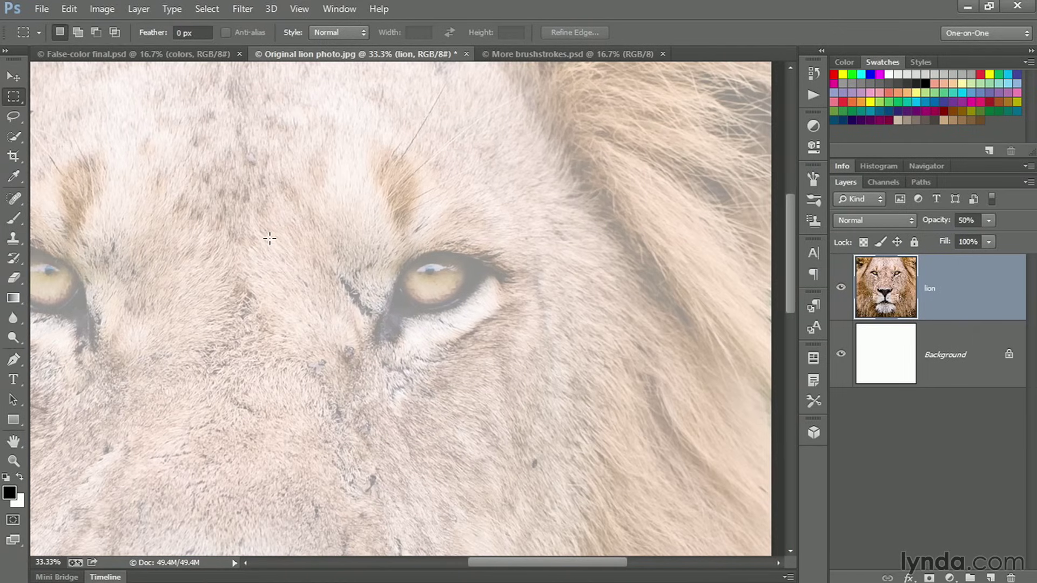
key(ctrl+plus)
key(ctrl+plus)
key(ctrl+plus)
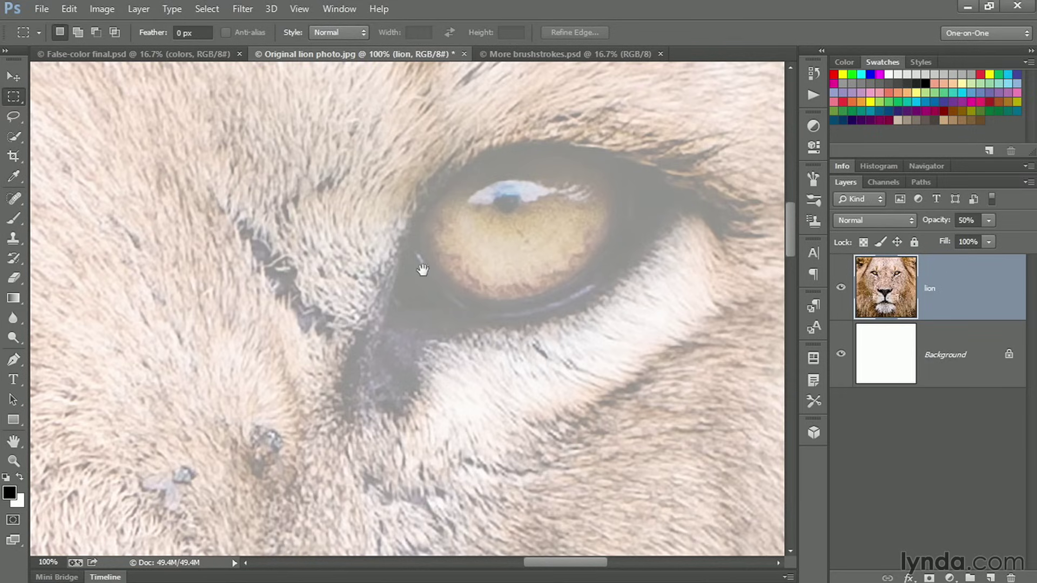
drag(497, 238, 393, 253)
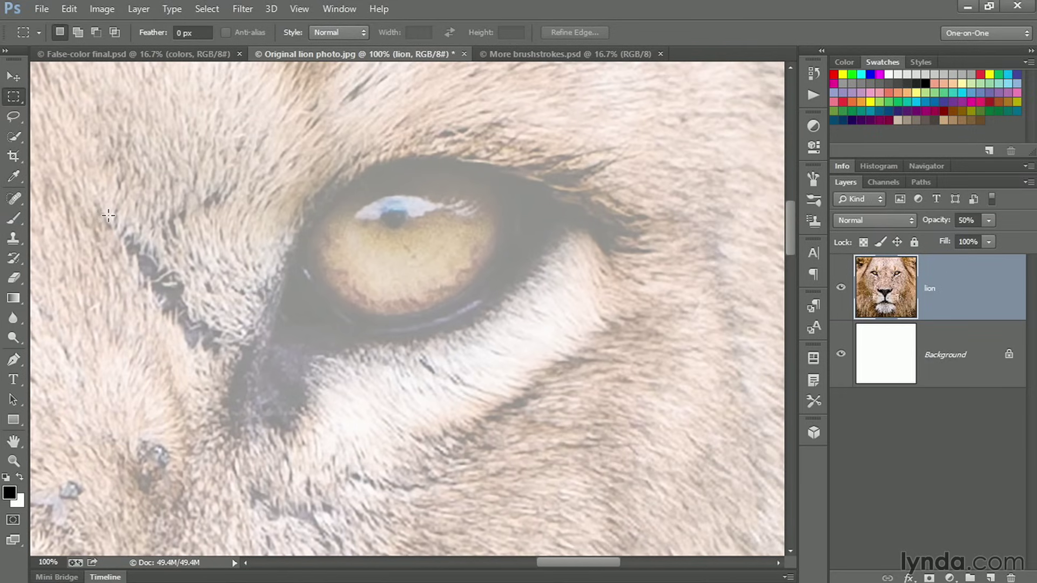
key(b)
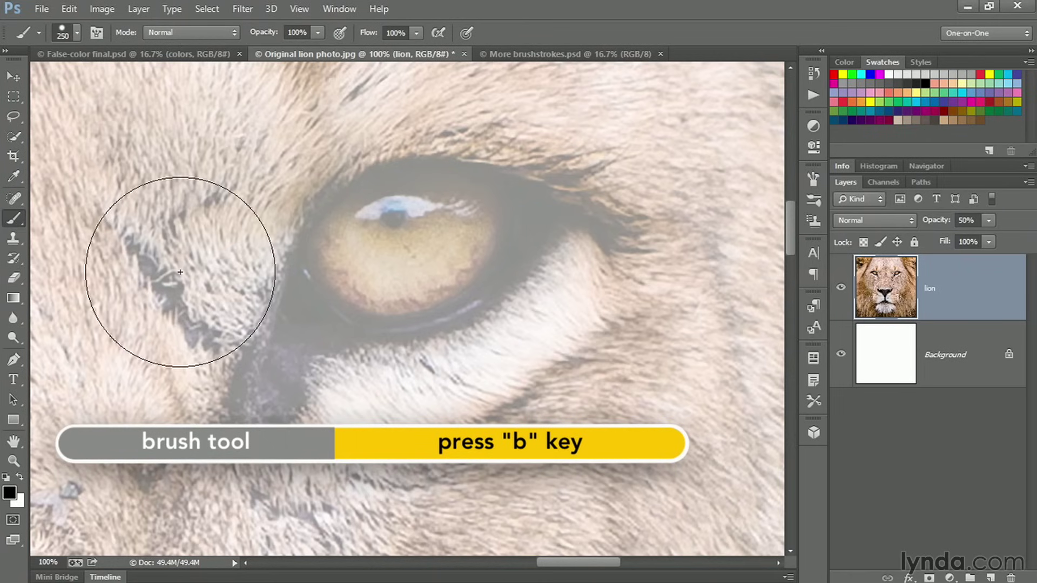
key(bracketleft)
key(bracketleft)
key(bracketleft)
key(bracketleft)
key(bracketleft)
key(bracketleft)
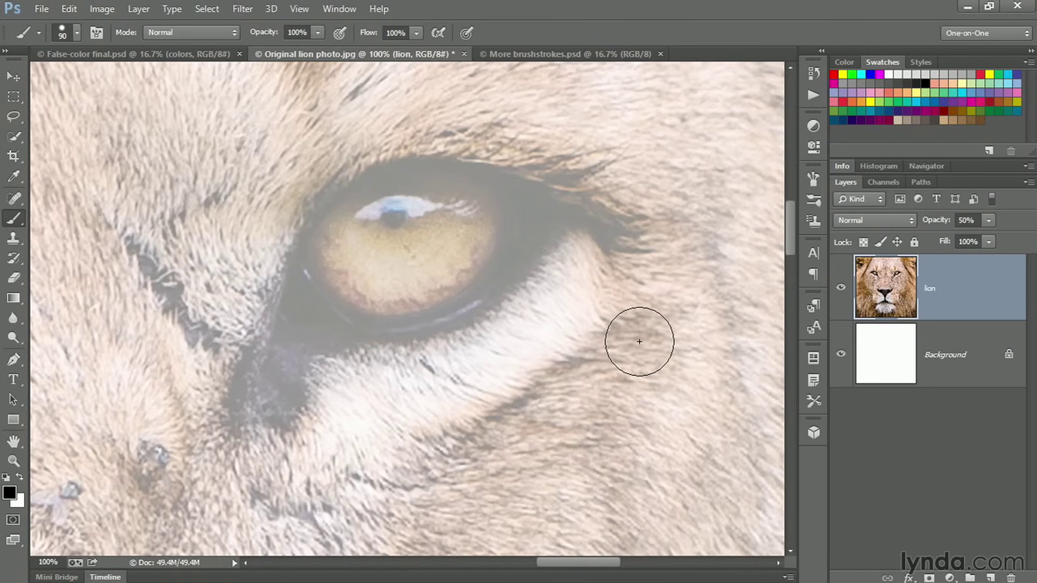
key(ctrl+shift+n)
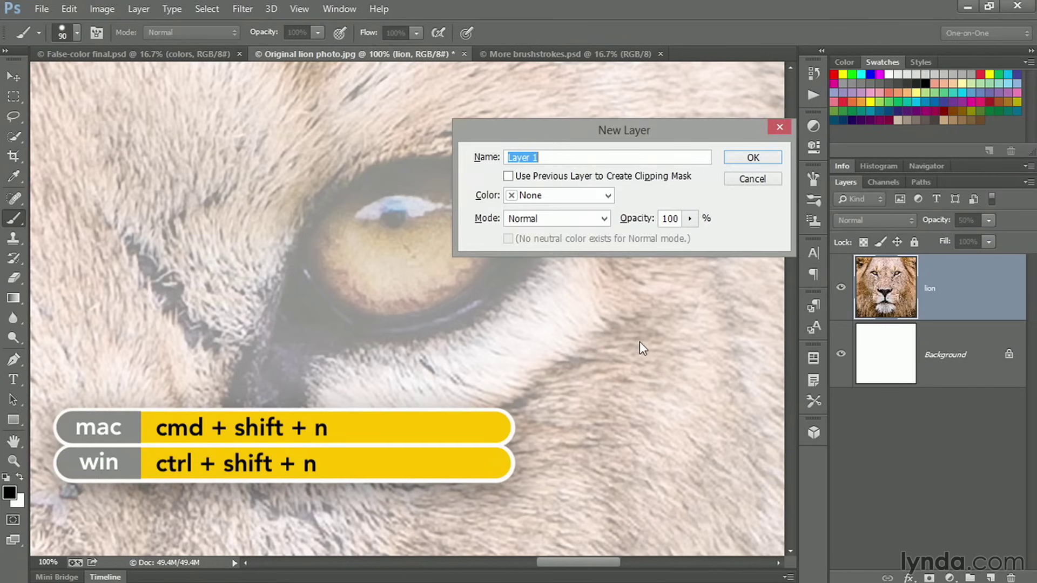
Name the new layer 'eyes' and reset the colours to default black and white.
text(eyes)
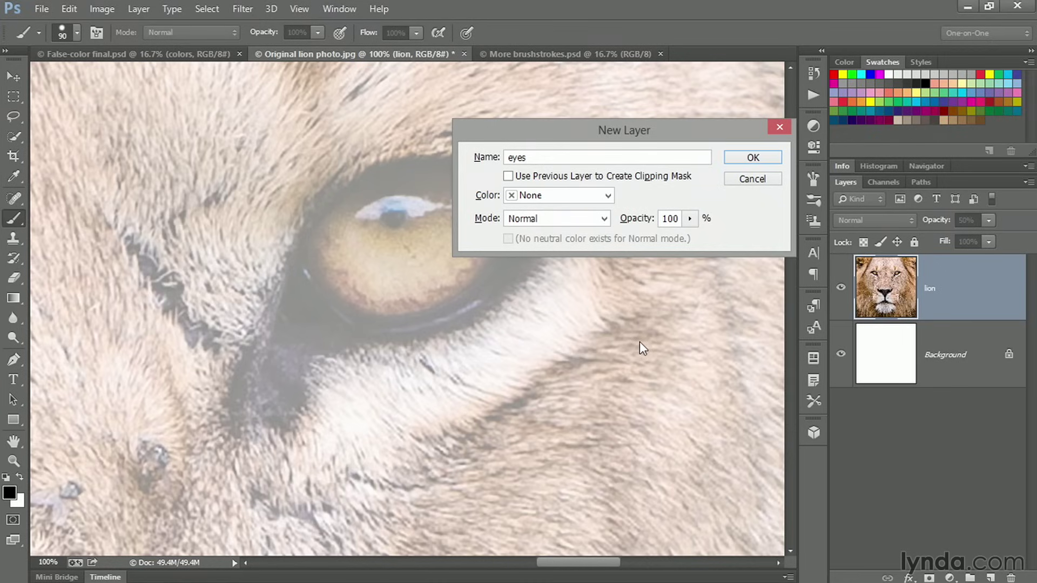
click(735, 158)
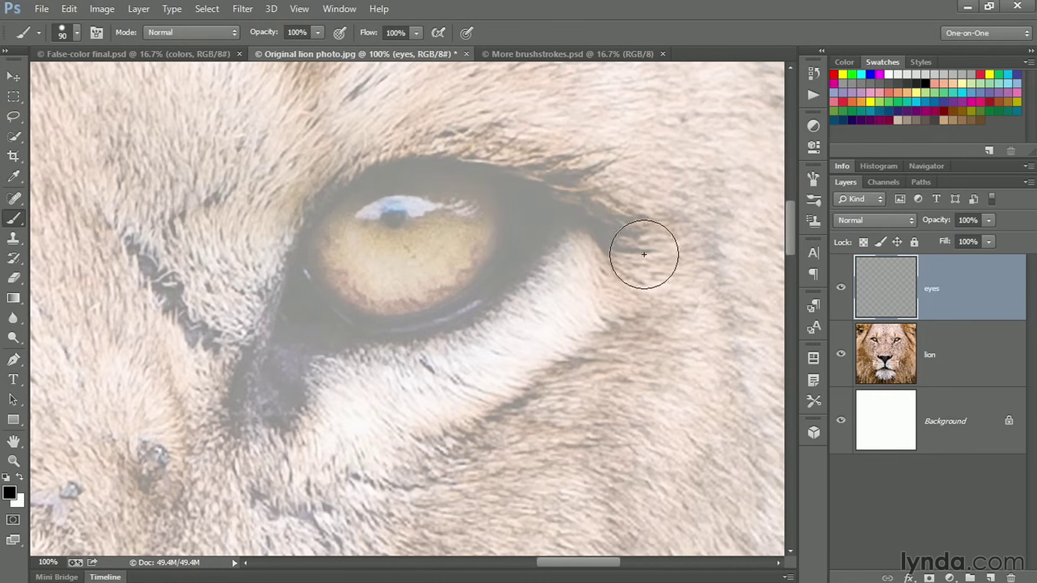
key(d)
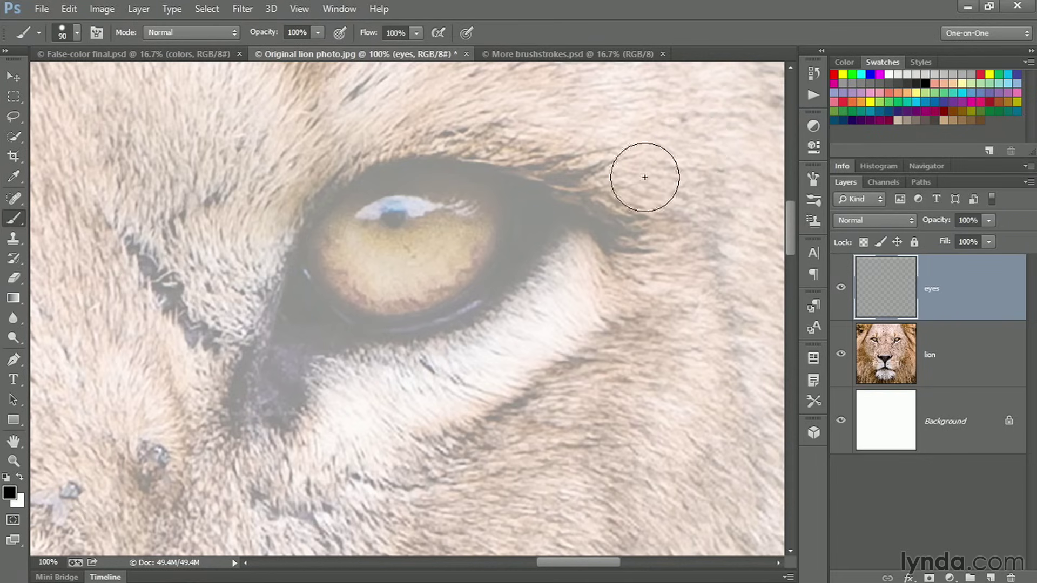
click(348, 10)
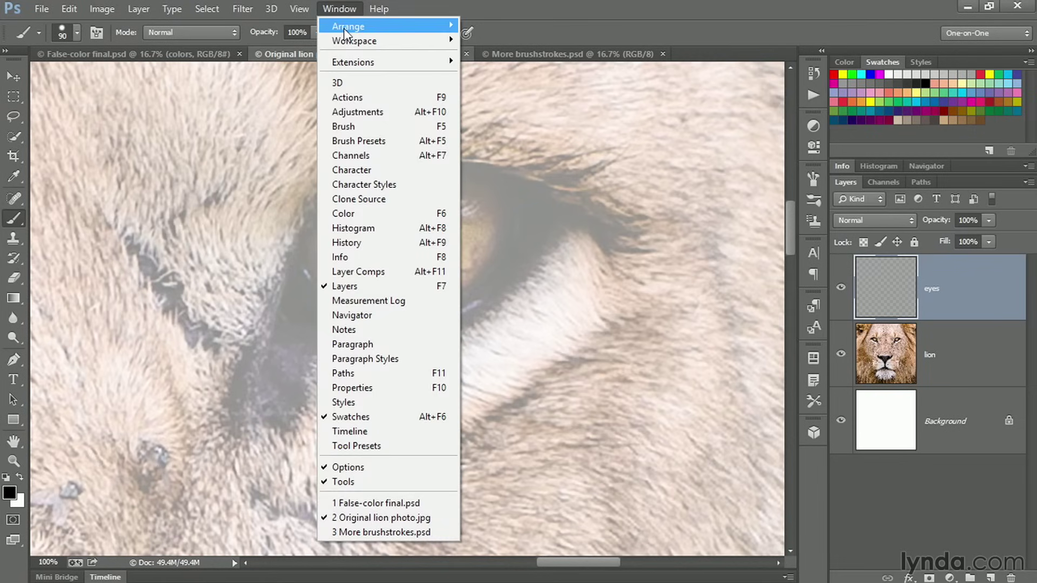
Set the brush tip to 90 px, 100% hardness and 5% spacing in the Brush settings.
click(383, 126)
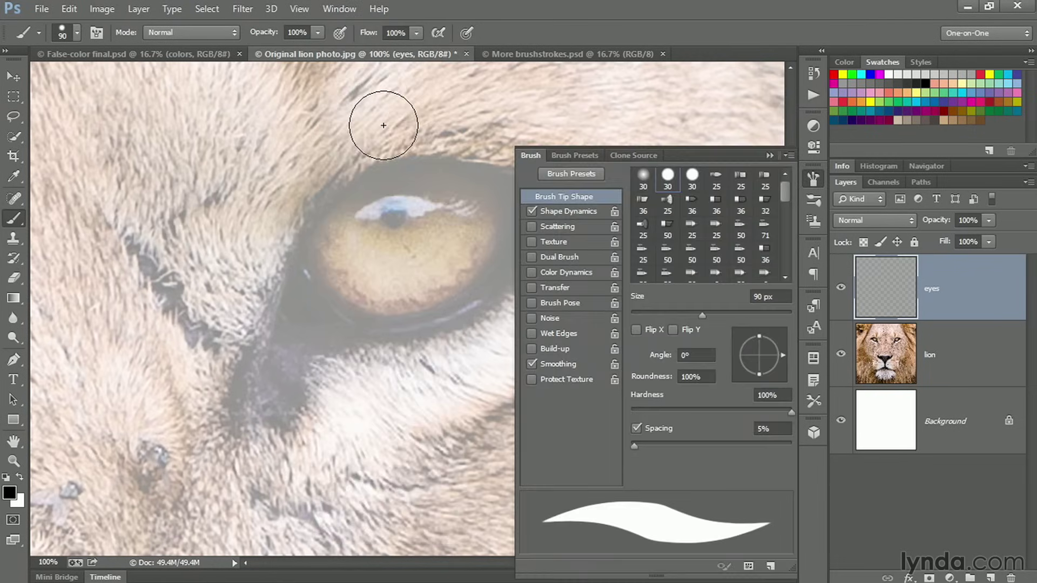
click(758, 429)
text(2)
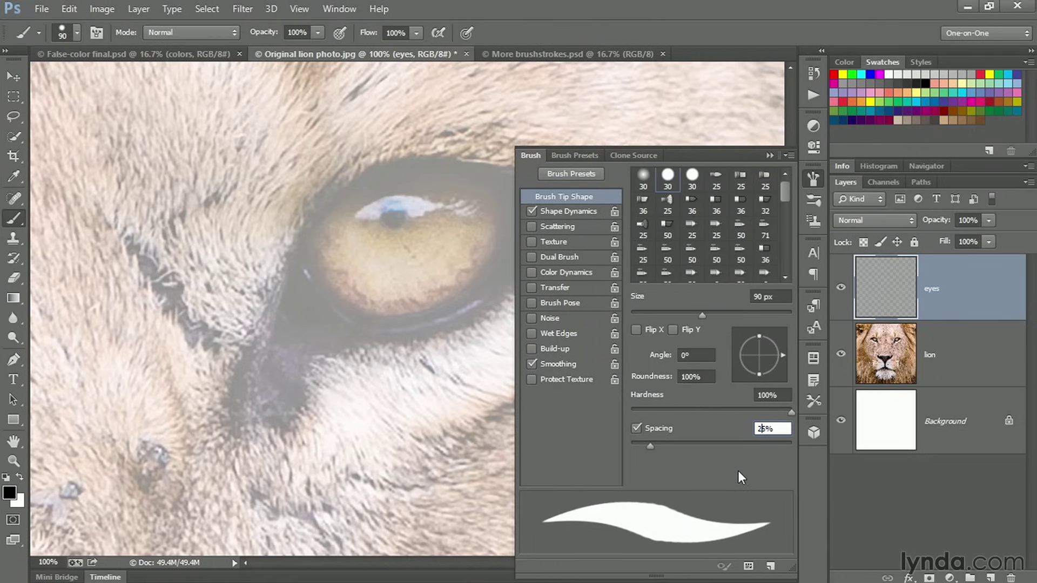
key(BackSpace)
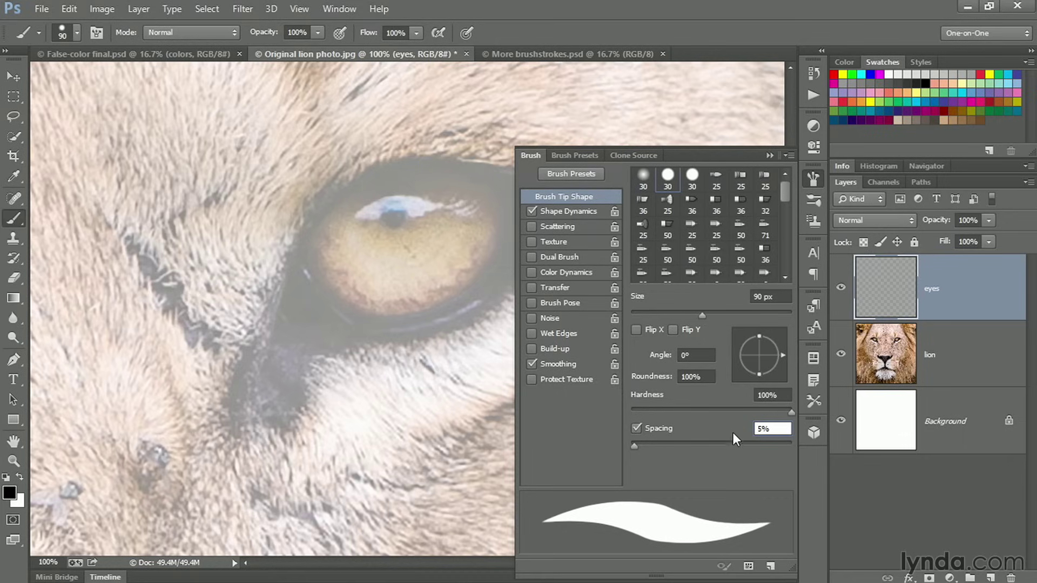
click(770, 155)
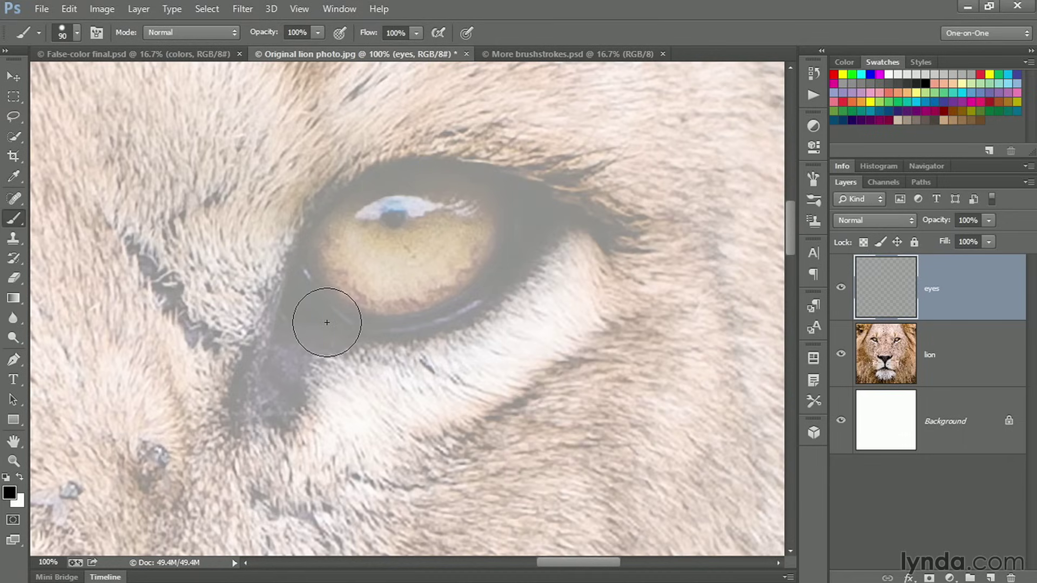
Paint bold black strokes along the eye's inner edge, top, lower lid and lower-left corner.
mouse_move(263, 380)
mouse_down()
mouse_move(330, 218)
mouse_move(394, 172)
mouse_move(463, 151)
mouse_move(502, 156)
mouse_move(460, 167)
mouse_move(567, 185)
mouse_up()
drag(505, 161, 612, 240)
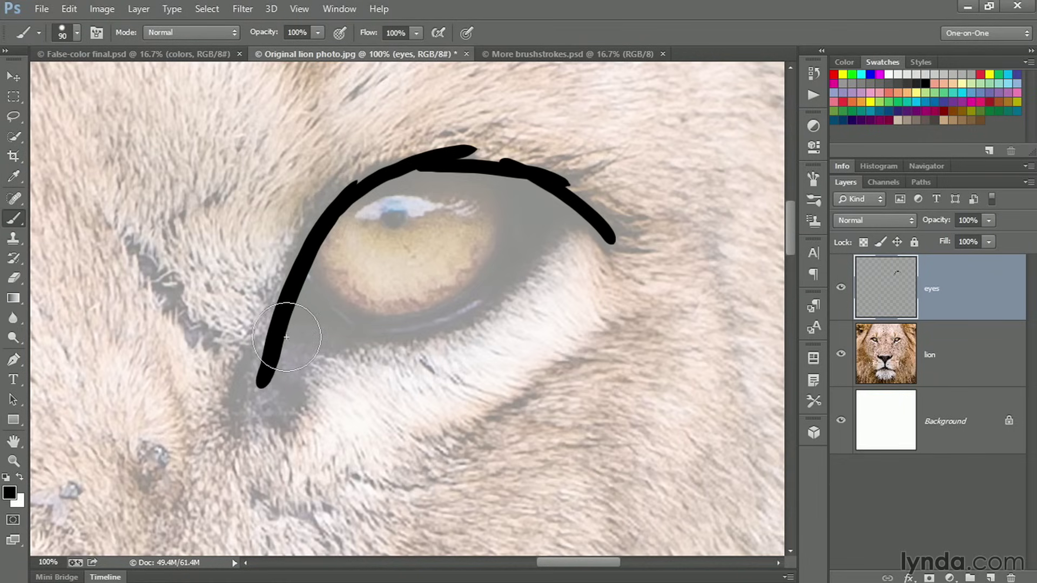
mouse_move(285, 338)
mouse_down()
mouse_move(419, 333)
mouse_move(471, 319)
mouse_move(521, 285)
mouse_move(567, 211)
mouse_up()
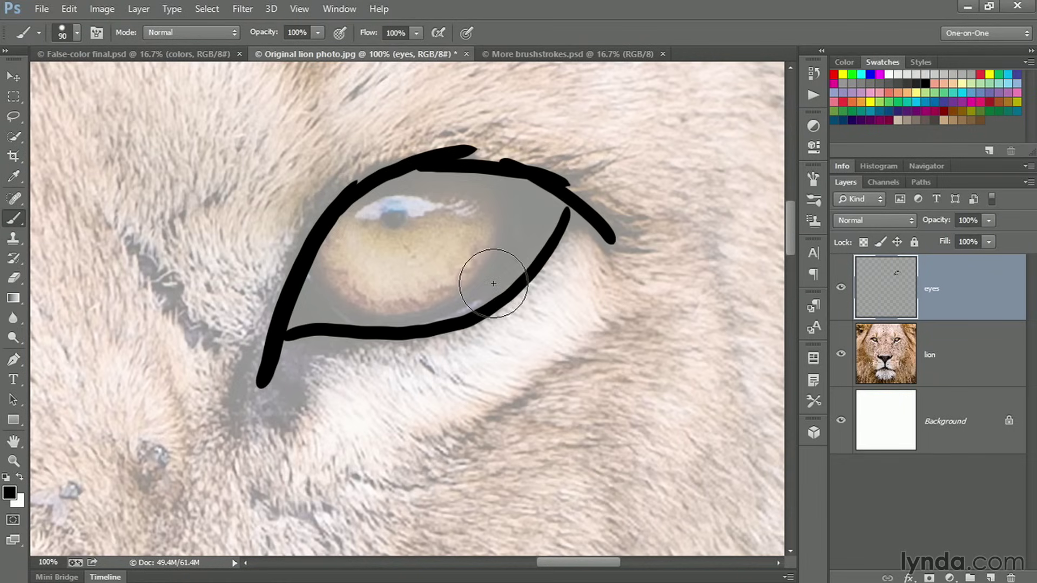
mouse_move(410, 324)
mouse_down()
mouse_move(502, 287)
mouse_move(537, 196)
mouse_move(526, 246)
mouse_move(536, 219)
mouse_move(555, 218)
mouse_move(553, 230)
mouse_move(481, 297)
mouse_up()
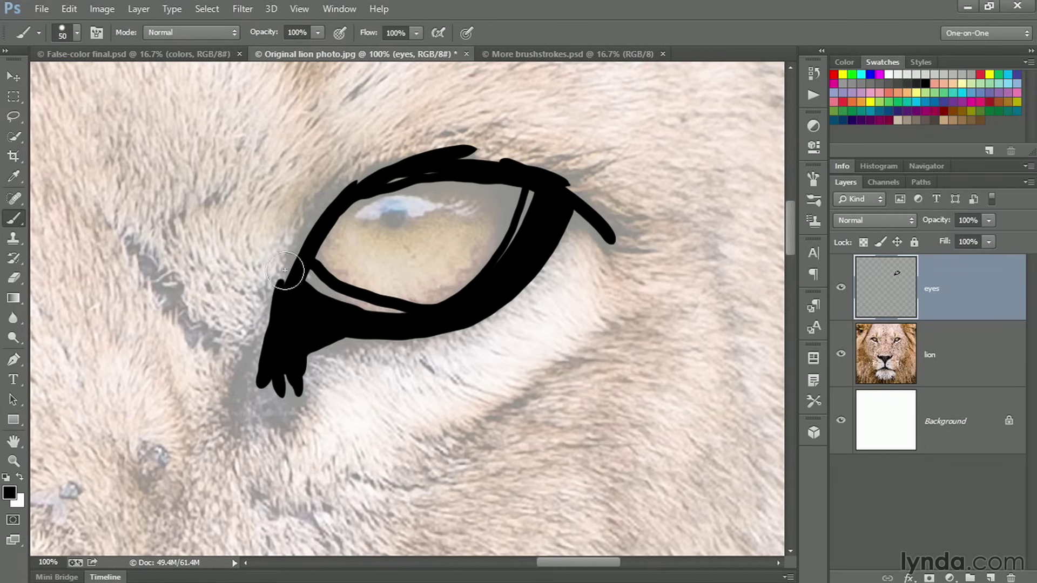
mouse_move(284, 270)
mouse_down()
mouse_move(358, 156)
mouse_move(293, 287)
mouse_move(327, 215)
mouse_move(402, 145)
mouse_up()
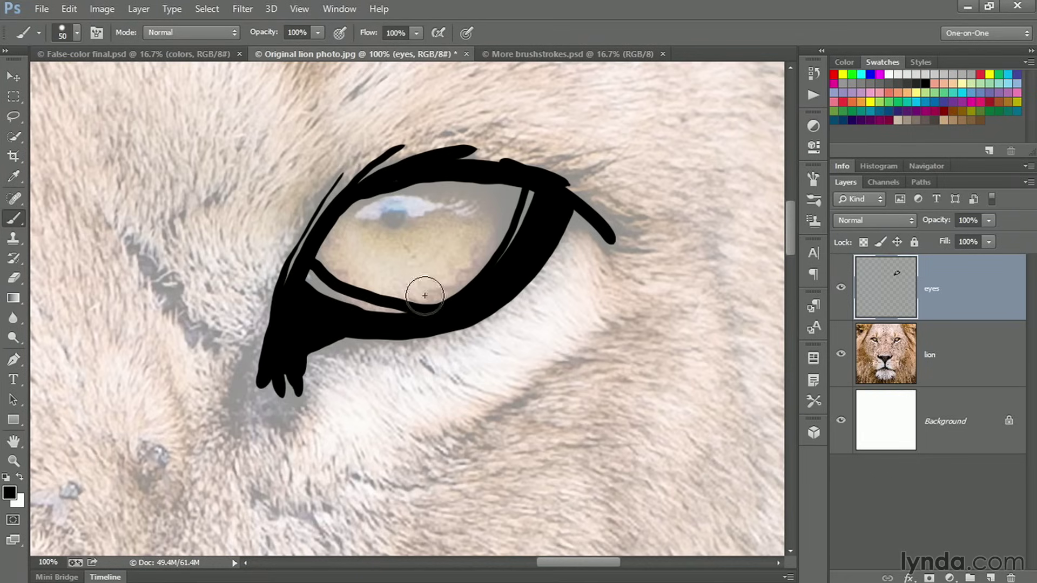
drag(258, 373, 254, 309)
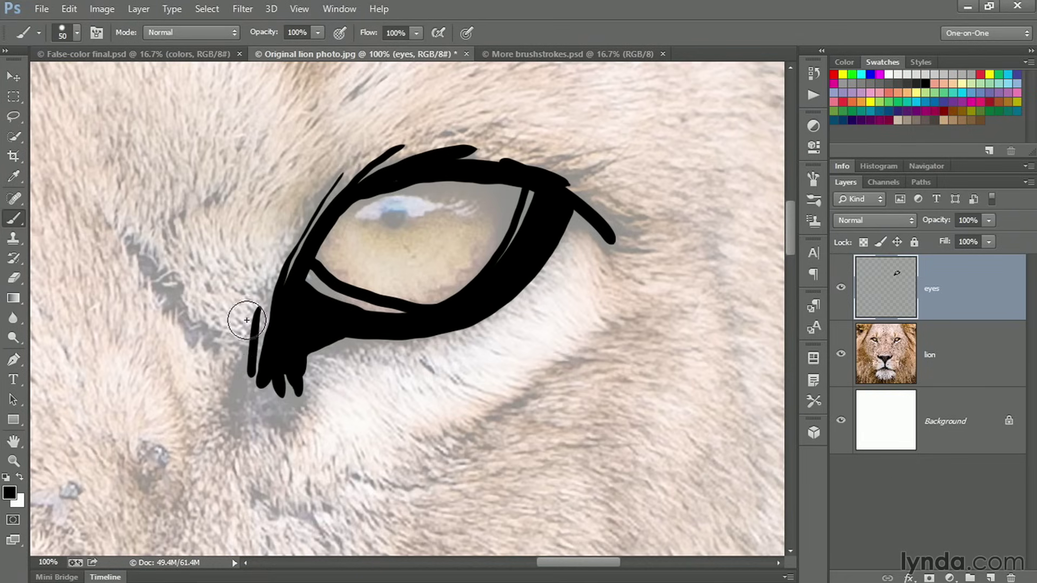
click(247, 327)
mouse_move(242, 351)
mouse_down()
mouse_move(255, 369)
mouse_move(277, 274)
mouse_move(303, 241)
mouse_move(280, 340)
mouse_move(305, 335)
mouse_up()
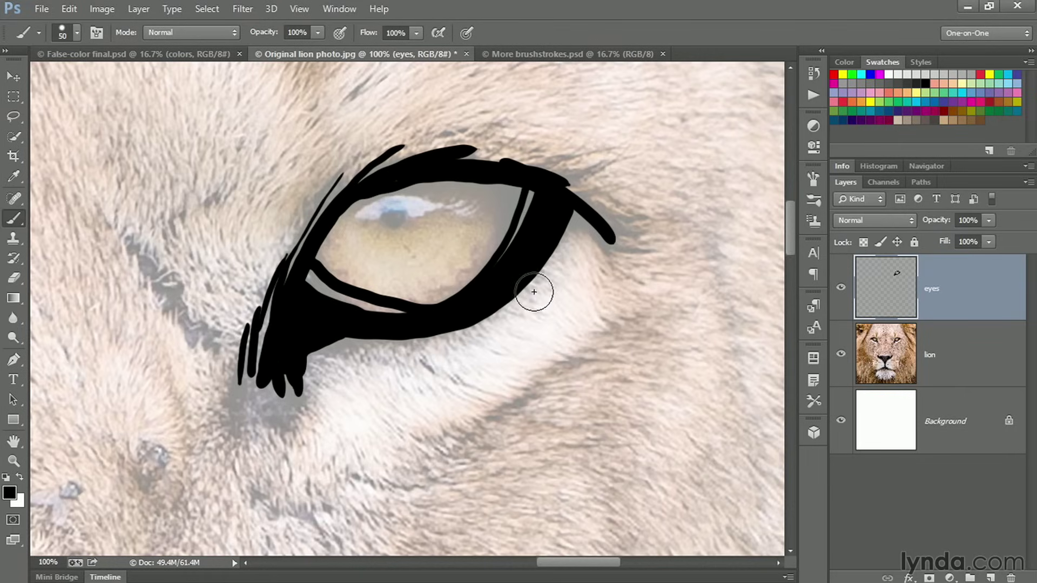
With a 50 px brush, redo the lower-right corner and lower lid as thin jagged strokes.
key(bracketright)
key(bracketright)
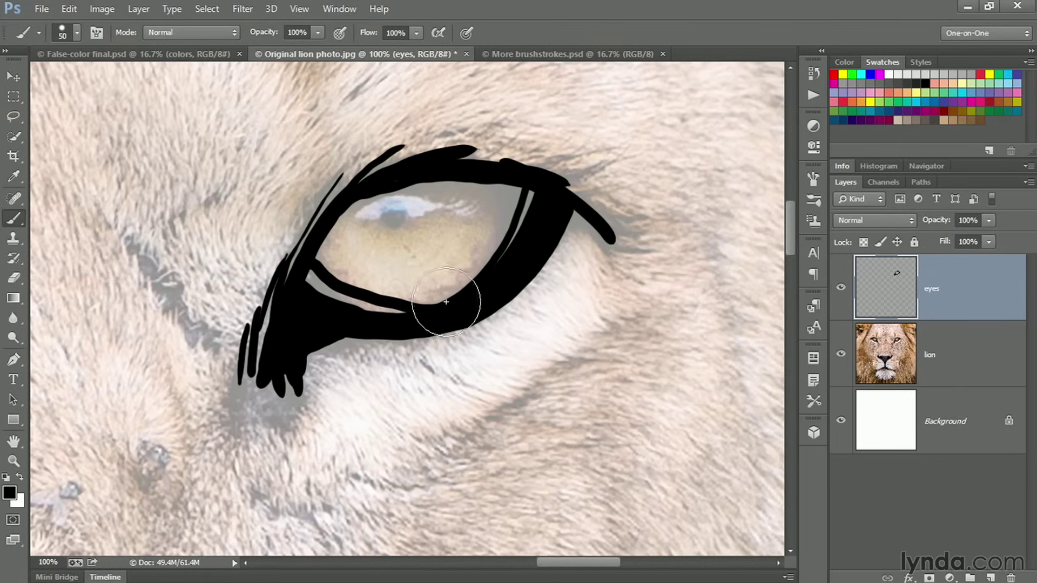
key(bracketleft)
key(bracketleft)
key(bracketleft)
key(bracketleft)
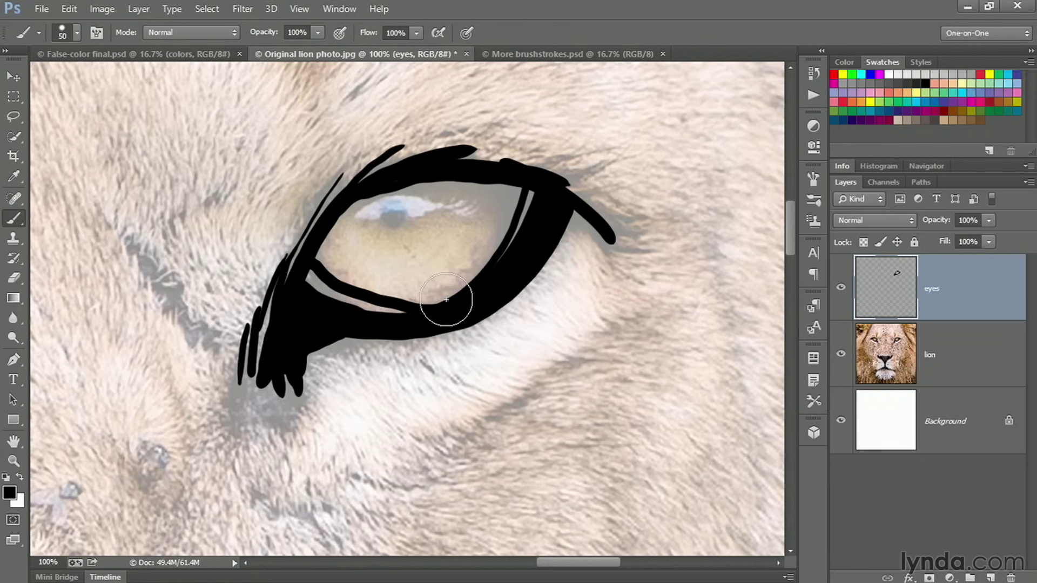
key(ctrl+z)
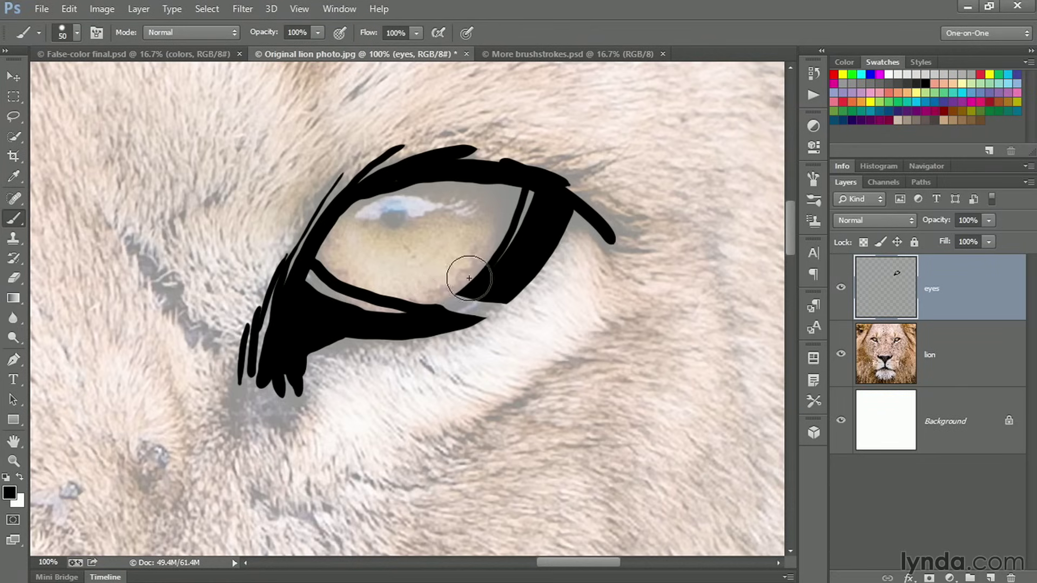
key(ctrl+alt+z)
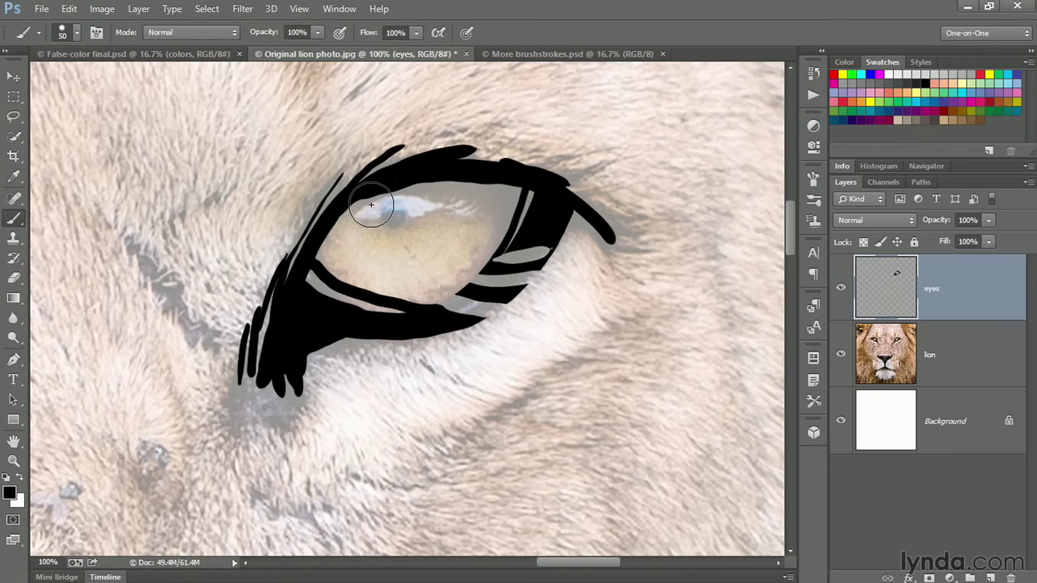
mouse_move(441, 319)
mouse_down()
mouse_move(506, 276)
mouse_move(436, 317)
mouse_move(520, 254)
mouse_move(471, 308)
mouse_up()
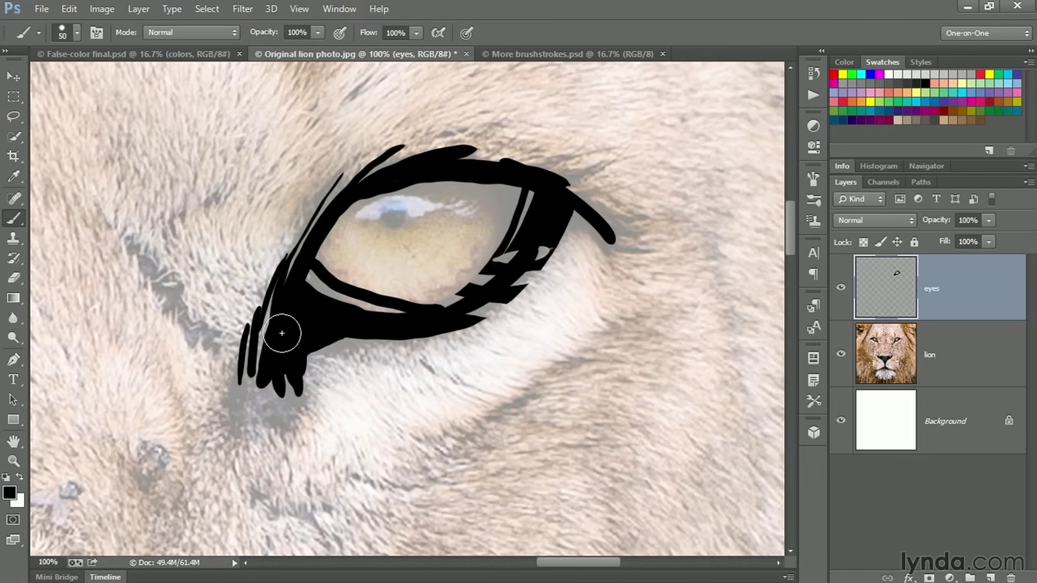
mouse_move(282, 333)
mouse_down()
mouse_move(437, 322)
mouse_move(470, 340)
mouse_up()
key(ctrl+z)
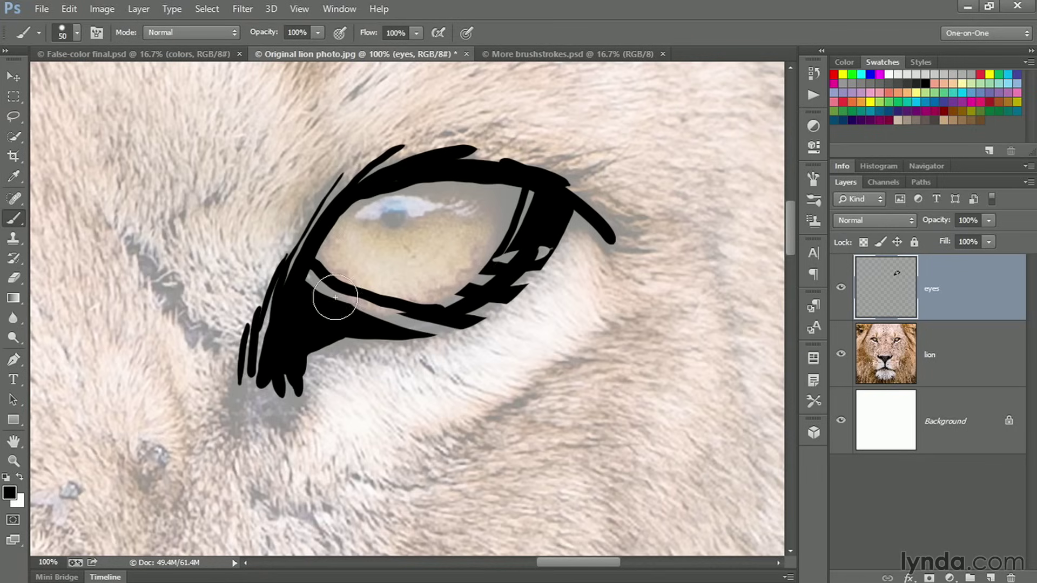
key(ctrl+alt+z)
key(ctrl+alt+z)
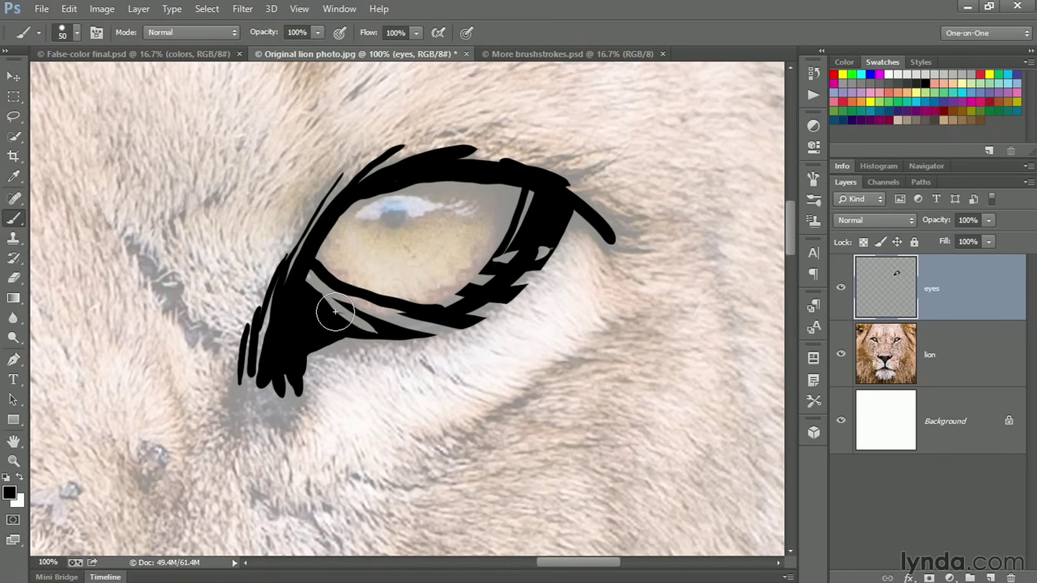
drag(335, 309, 428, 312)
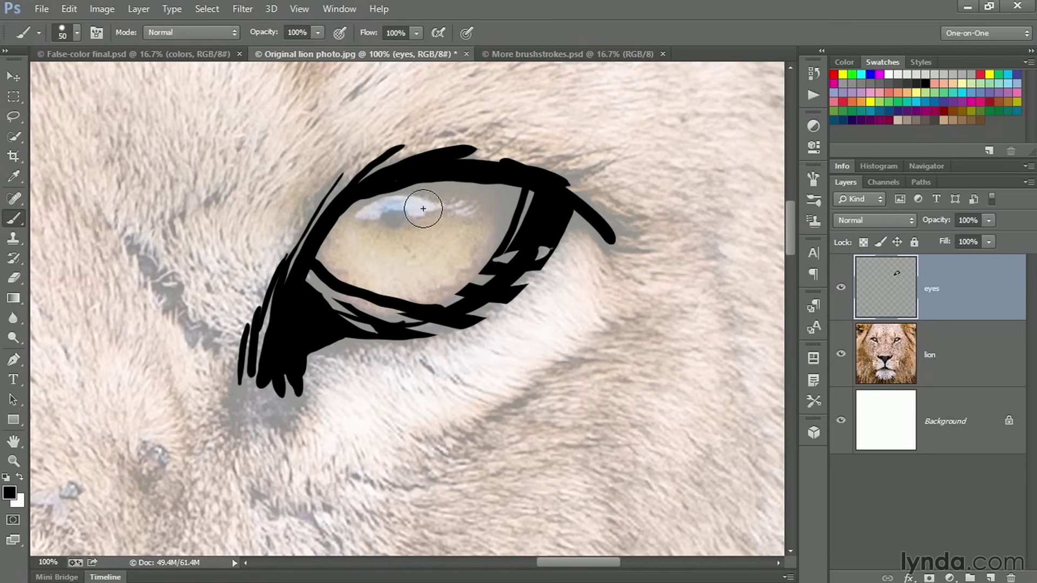
click(898, 355)
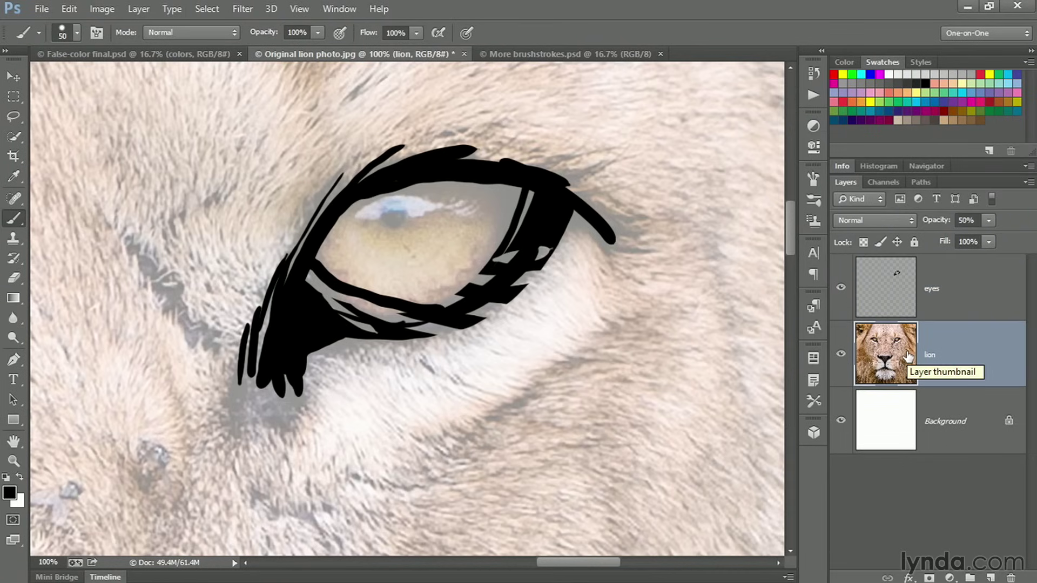
Create a 'white highlights' layer over the lion and brush a white streak across the eye.
key(ctrl+shift+n)
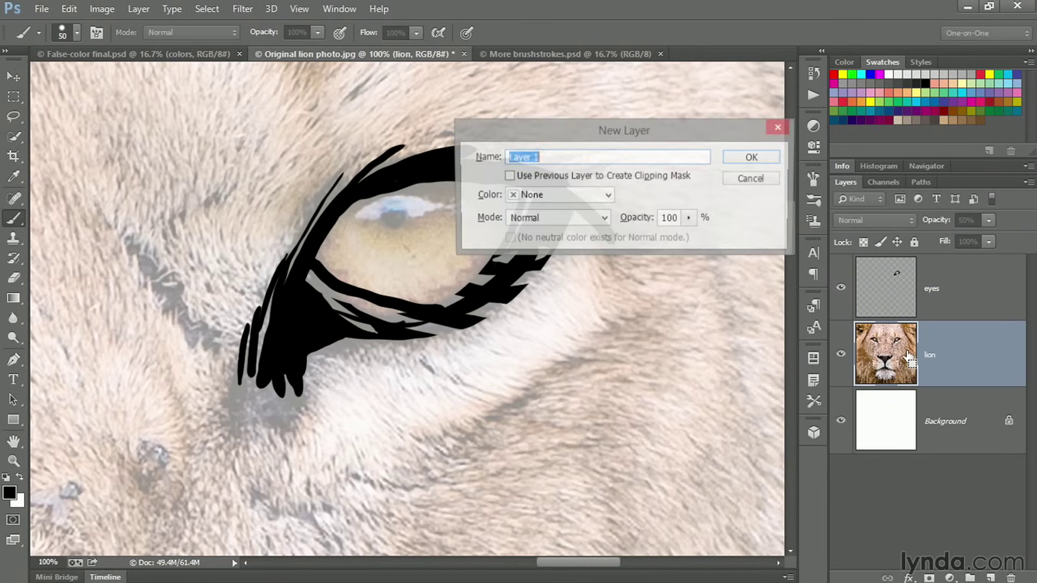
text(whit)
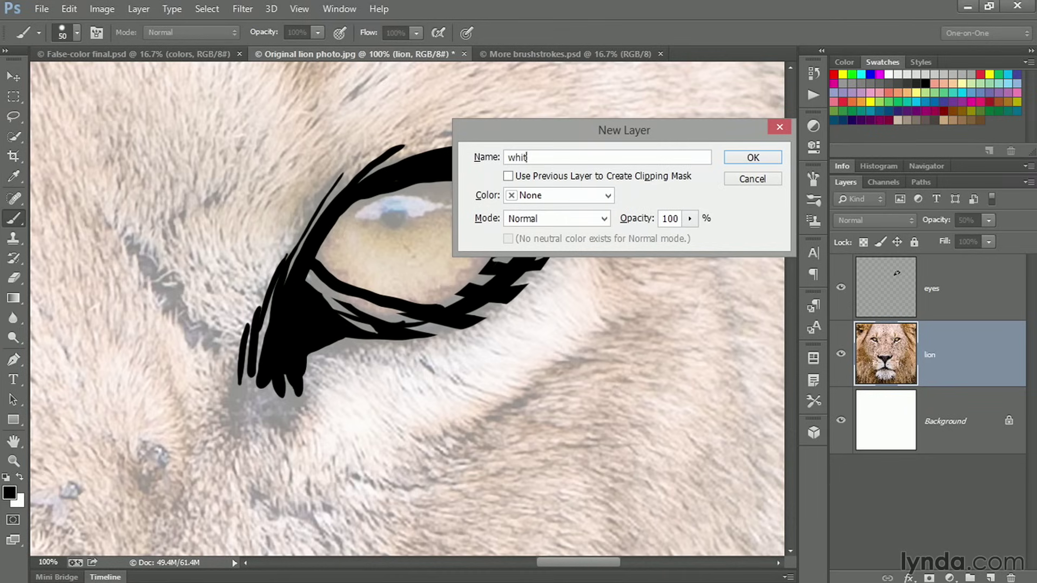
text(e highlights)
click(733, 157)
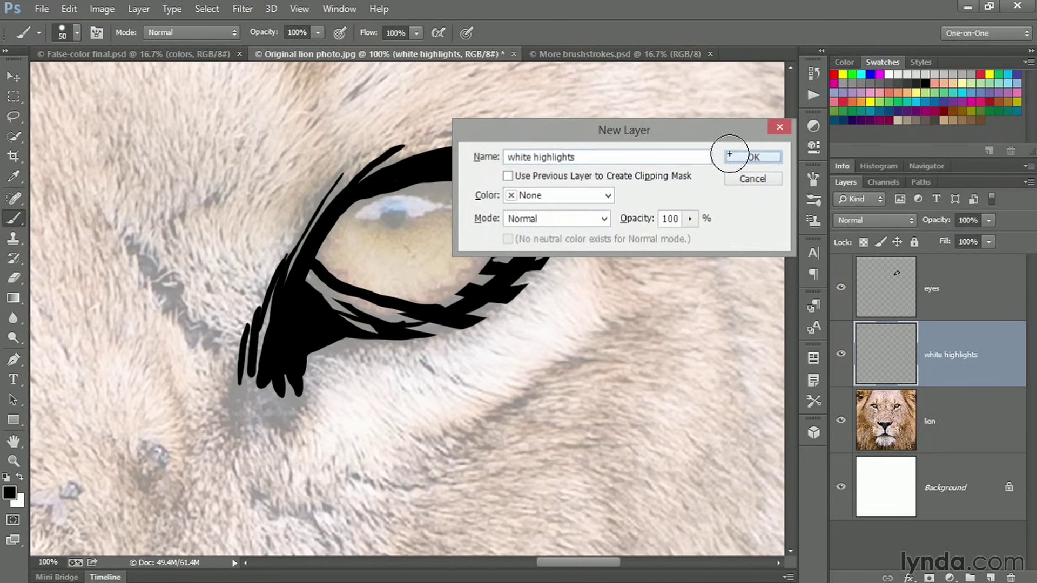
key(x)
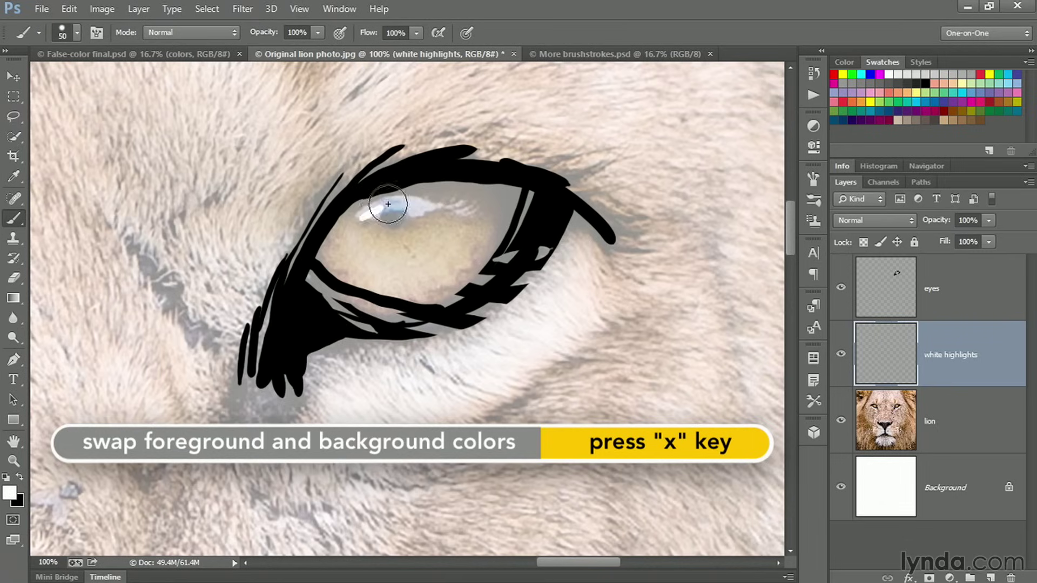
mouse_move(399, 203)
mouse_down()
mouse_move(361, 219)
mouse_move(473, 205)
mouse_move(421, 200)
mouse_move(471, 198)
mouse_move(361, 222)
mouse_move(474, 209)
mouse_up()
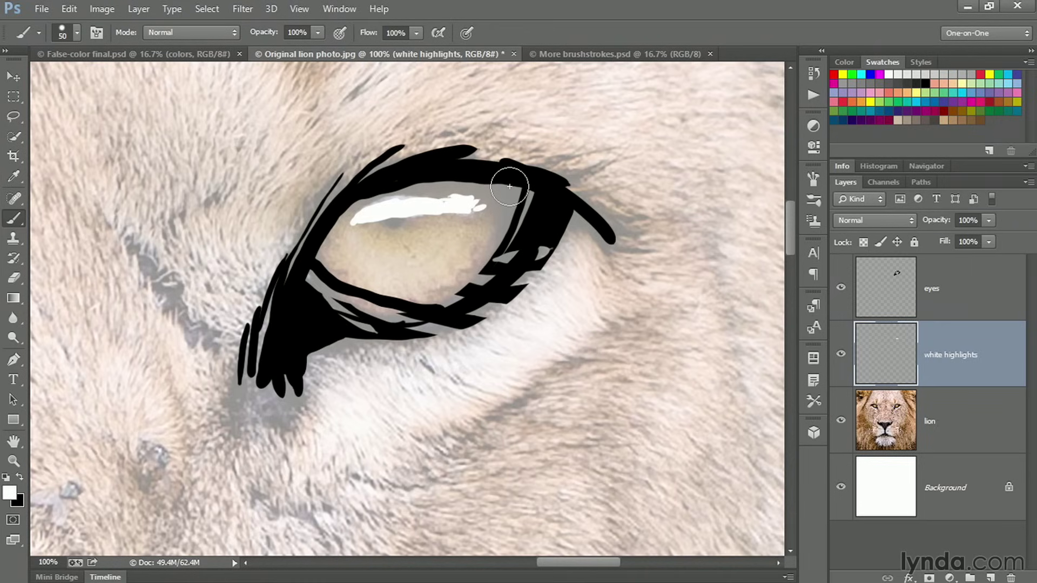
On the eyes layer, darken the upper lid, add three lashes, a round pupil and fill the lower tip.
click(924, 307)
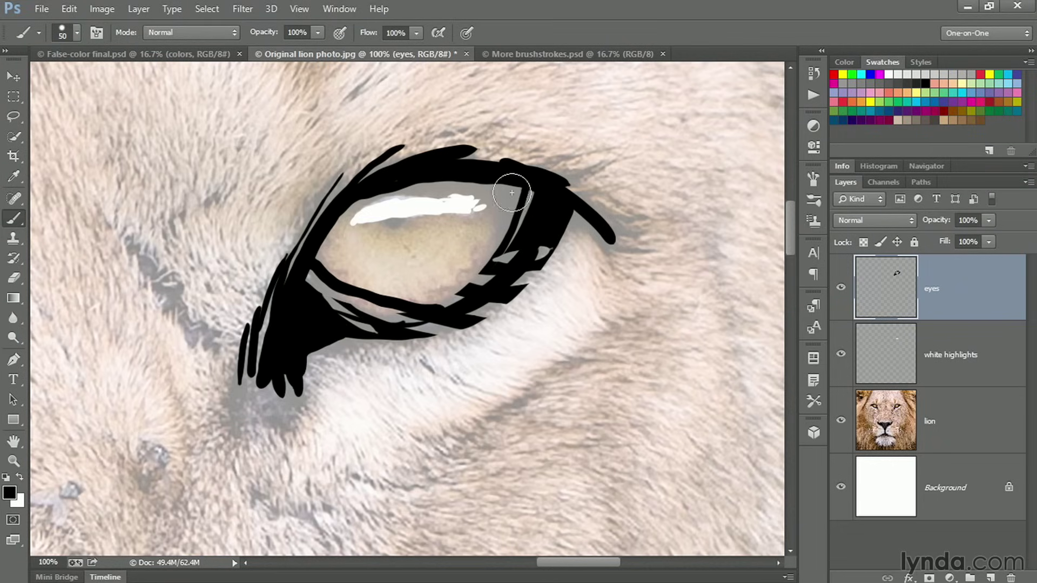
drag(530, 196, 411, 175)
mouse_move(517, 192)
mouse_down()
mouse_move(542, 206)
mouse_move(413, 187)
mouse_up()
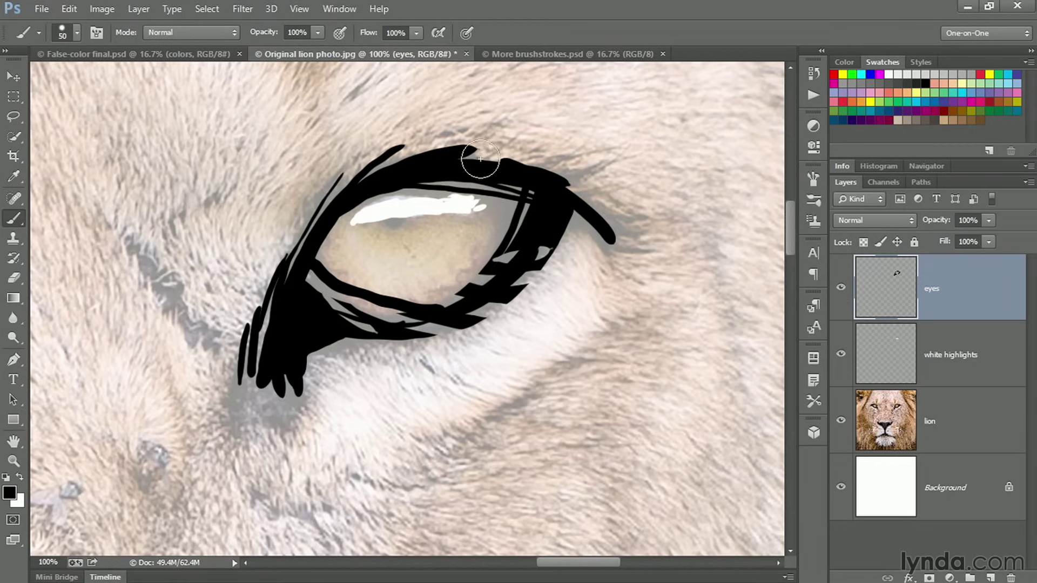
mouse_move(479, 157)
mouse_down()
mouse_move(564, 161)
mouse_move(608, 184)
mouse_up()
drag(518, 162, 600, 188)
drag(476, 162, 553, 161)
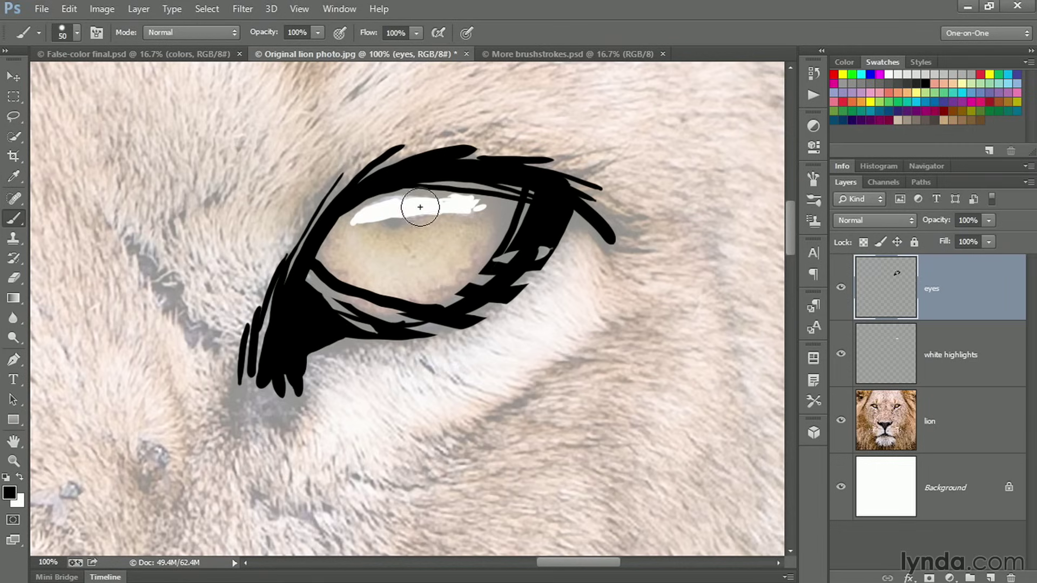
drag(387, 219, 390, 216)
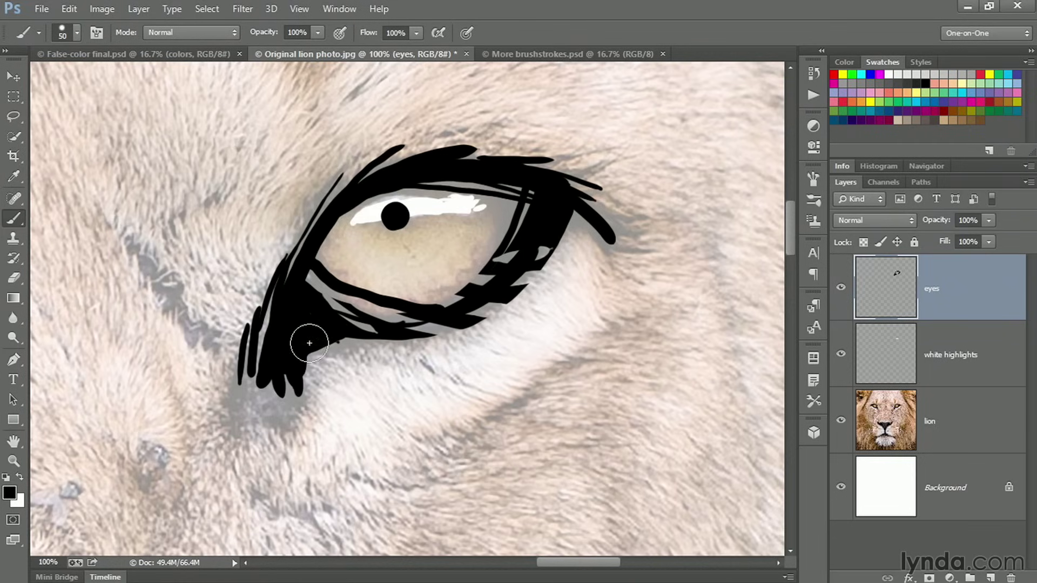
mouse_move(309, 343)
mouse_down()
mouse_move(389, 348)
mouse_move(314, 337)
mouse_up()
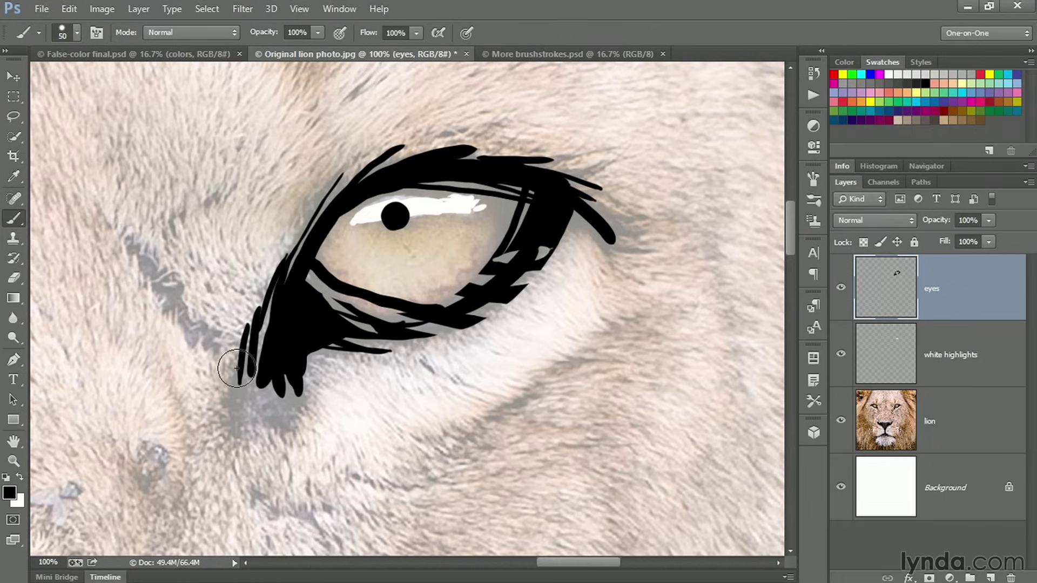
mouse_move(297, 393)
mouse_down()
mouse_move(278, 368)
mouse_move(273, 404)
mouse_move(261, 362)
mouse_move(256, 375)
mouse_move(250, 368)
mouse_move(260, 396)
mouse_up()
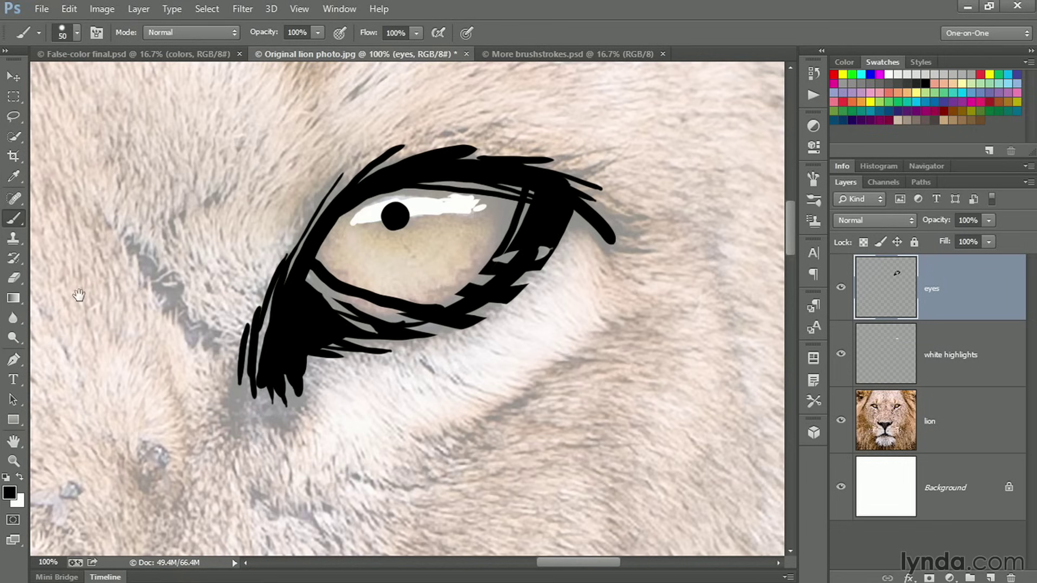
Pan to centre the lion's eye and rotate the canvas view about 57°.
drag(79, 295, 692, 315)
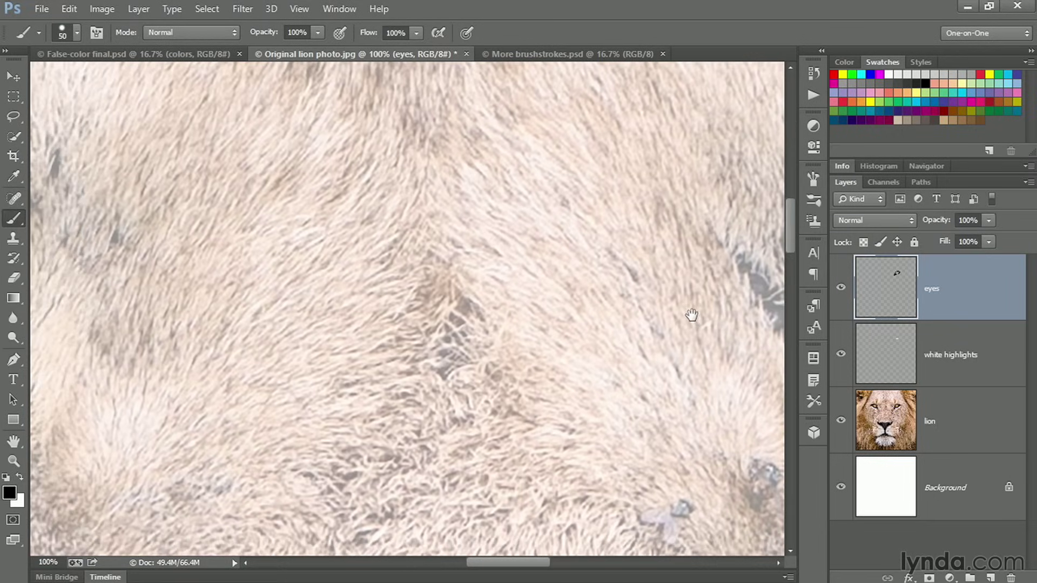
drag(162, 364, 669, 356)
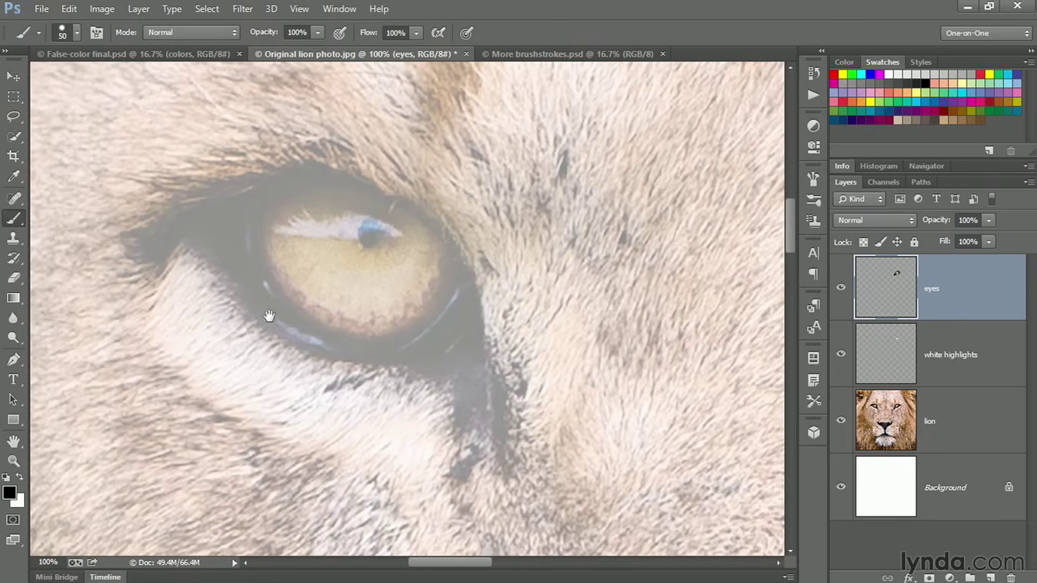
drag(268, 316, 356, 302)
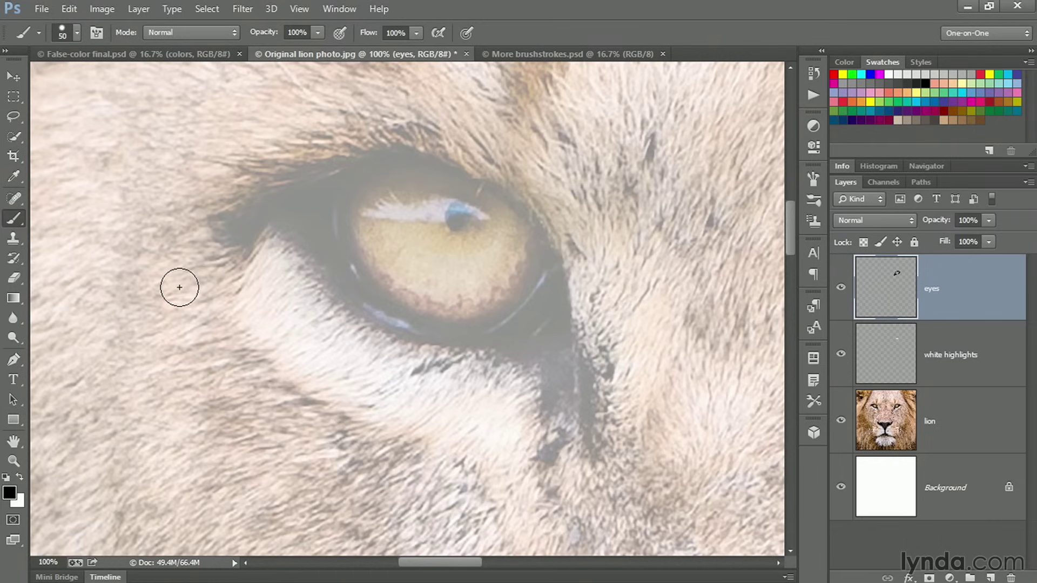
key(r)
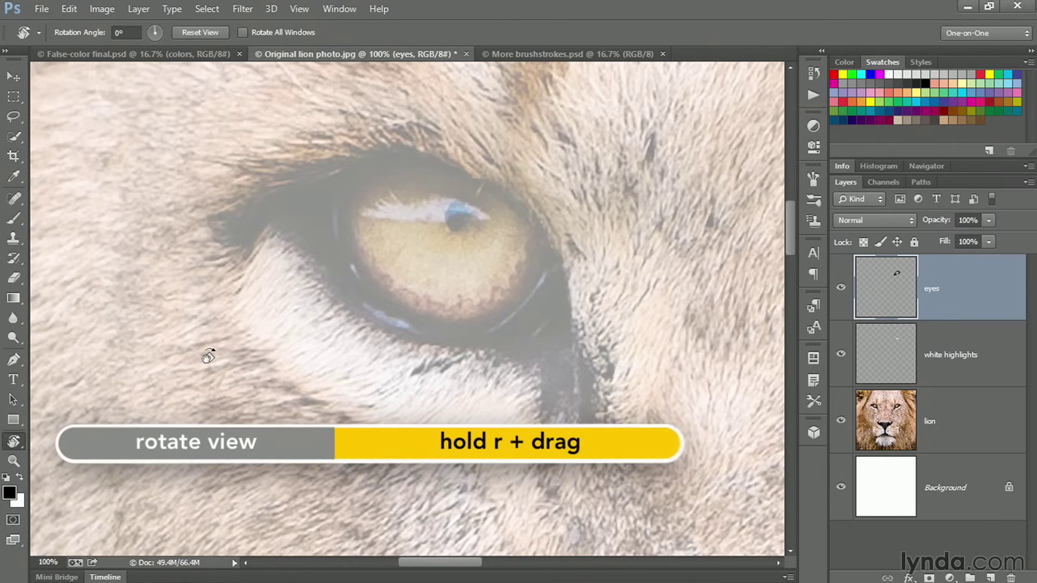
drag(208, 357, 268, 158)
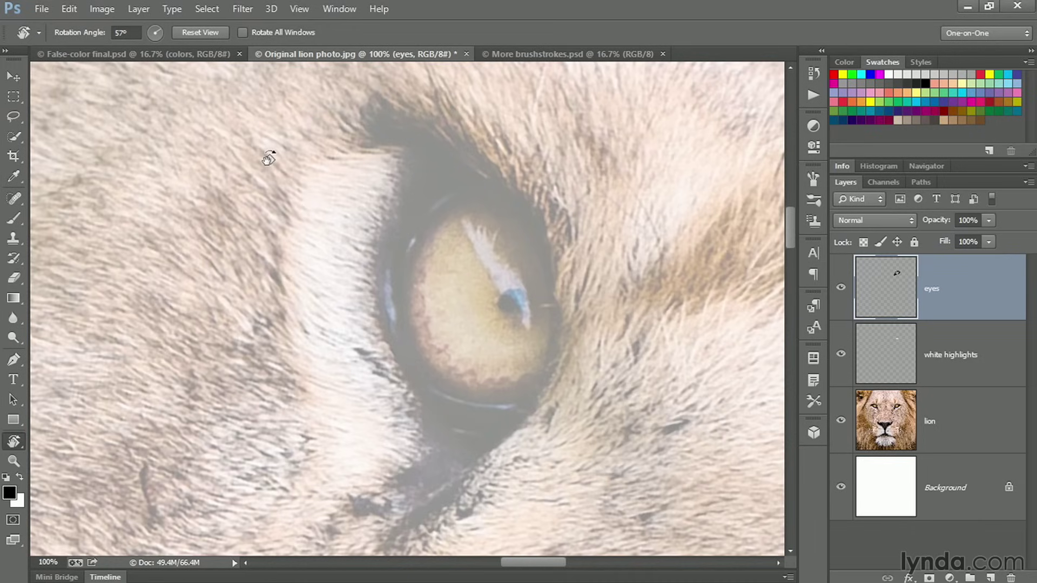
key(b)
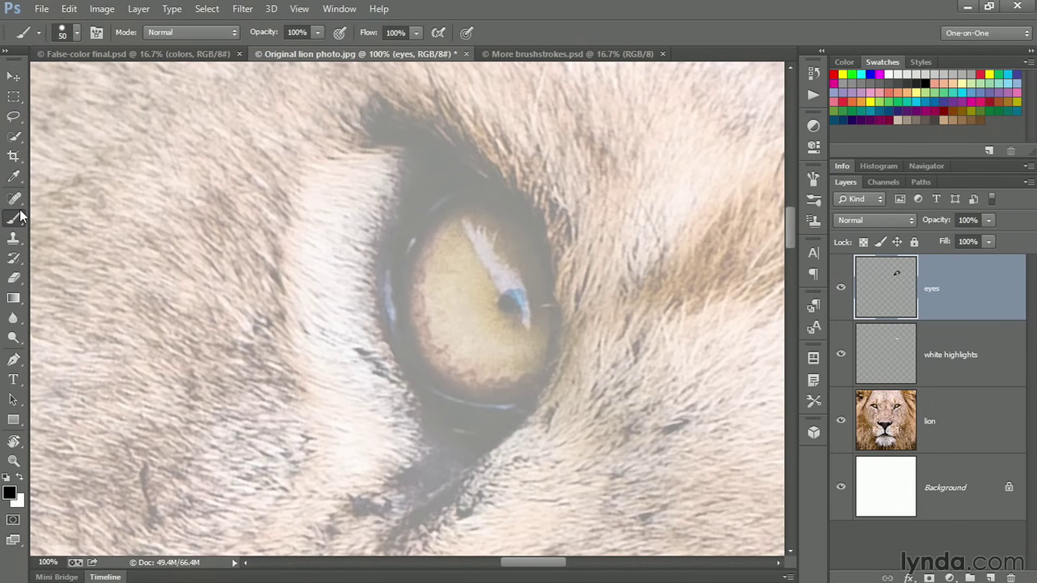
Paint thick black strokes under the eye, up its right edge, across the top and down the left.
mouse_move(413, 523)
mouse_down()
mouse_move(544, 381)
mouse_move(518, 420)
mouse_move(570, 297)
mouse_up()
mouse_move(562, 251)
mouse_down()
mouse_move(546, 330)
mouse_move(534, 219)
mouse_move(516, 189)
mouse_move(428, 115)
mouse_move(407, 113)
mouse_up()
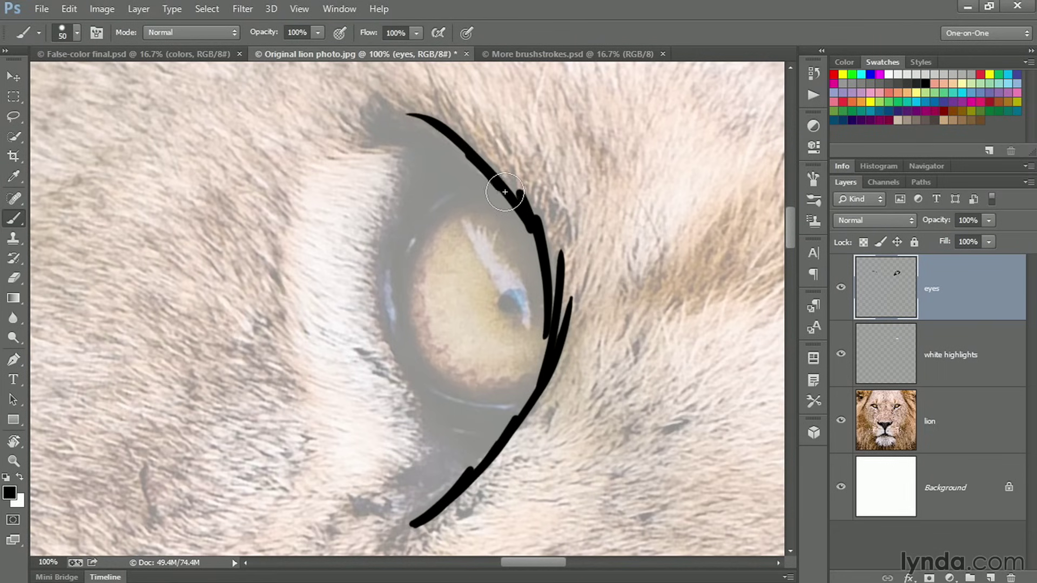
drag(504, 191, 405, 127)
mouse_move(456, 148)
mouse_down()
mouse_move(389, 116)
mouse_move(362, 125)
mouse_move(421, 138)
mouse_up()
mouse_move(457, 490)
mouse_down()
mouse_move(398, 514)
mouse_move(443, 469)
mouse_move(397, 497)
mouse_move(437, 460)
mouse_move(393, 488)
mouse_move(447, 445)
mouse_move(424, 470)
mouse_up()
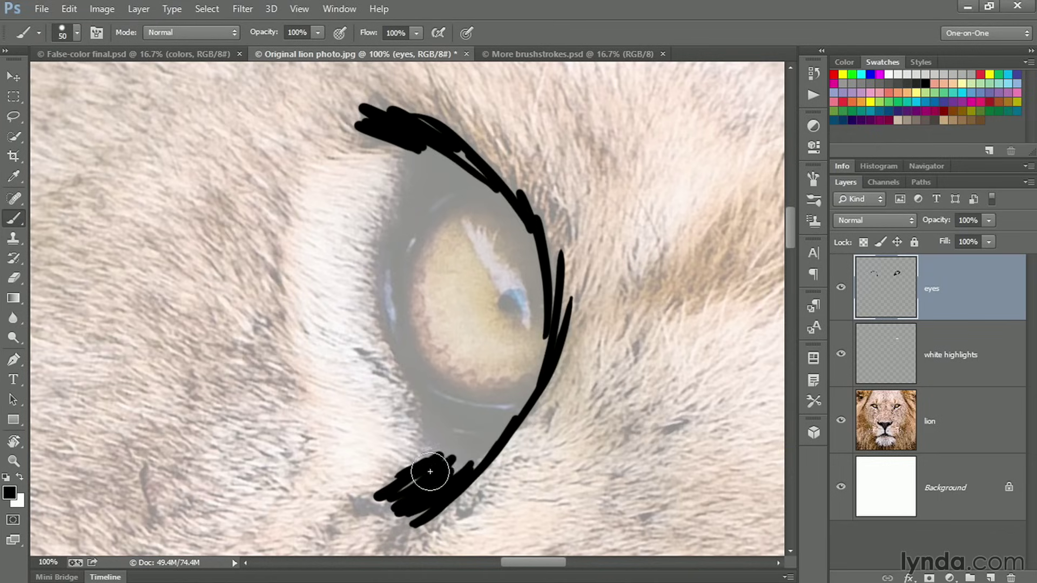
mouse_move(482, 435)
mouse_down()
mouse_move(518, 401)
mouse_move(544, 331)
mouse_move(539, 246)
mouse_move(497, 173)
mouse_up()
drag(528, 400, 531, 390)
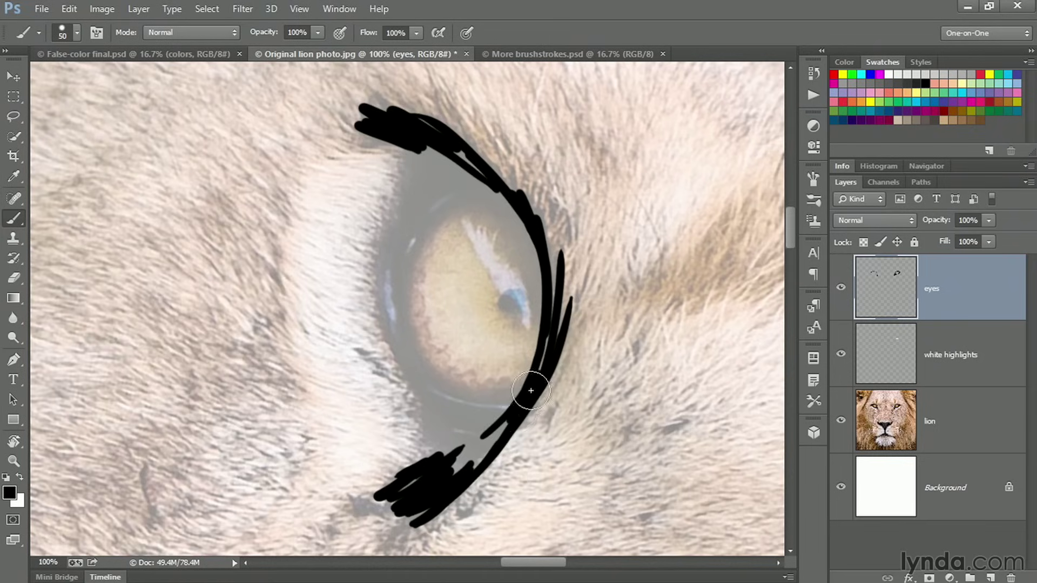
mouse_move(547, 333)
mouse_down()
mouse_move(535, 206)
mouse_move(528, 214)
mouse_move(547, 304)
mouse_move(526, 232)
mouse_move(486, 187)
mouse_move(421, 158)
mouse_up()
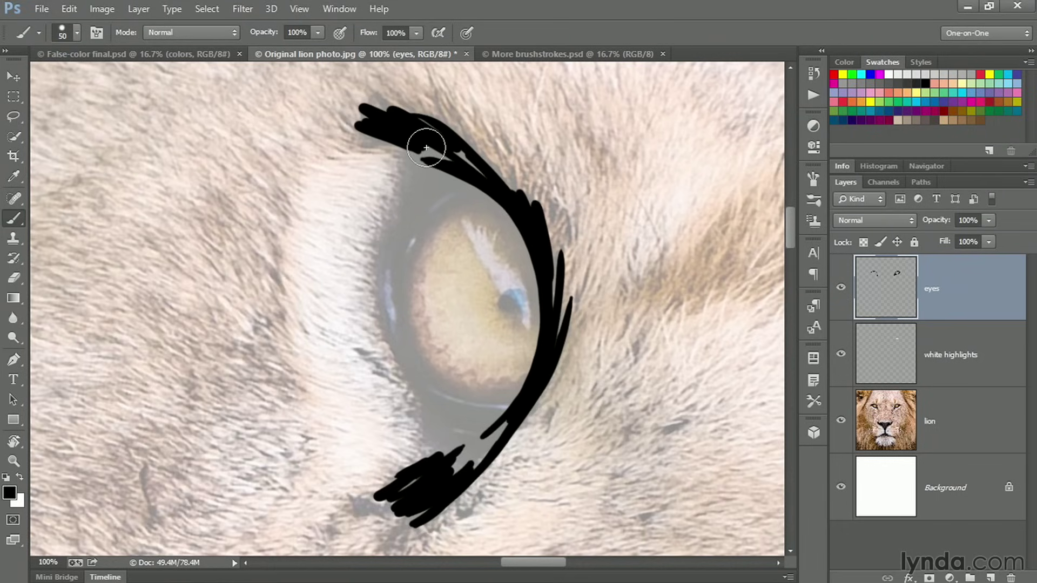
mouse_move(423, 154)
mouse_down()
mouse_move(393, 240)
mouse_move(397, 337)
mouse_move(446, 481)
mouse_move(516, 411)
mouse_move(437, 397)
mouse_move(518, 402)
mouse_move(411, 356)
mouse_move(482, 432)
mouse_move(456, 432)
mouse_move(440, 412)
mouse_move(468, 435)
mouse_move(426, 392)
mouse_move(459, 412)
mouse_move(399, 346)
mouse_move(396, 276)
mouse_move(446, 193)
mouse_move(421, 216)
mouse_move(446, 169)
mouse_move(400, 250)
mouse_move(447, 164)
mouse_move(430, 153)
mouse_move(425, 240)
mouse_up()
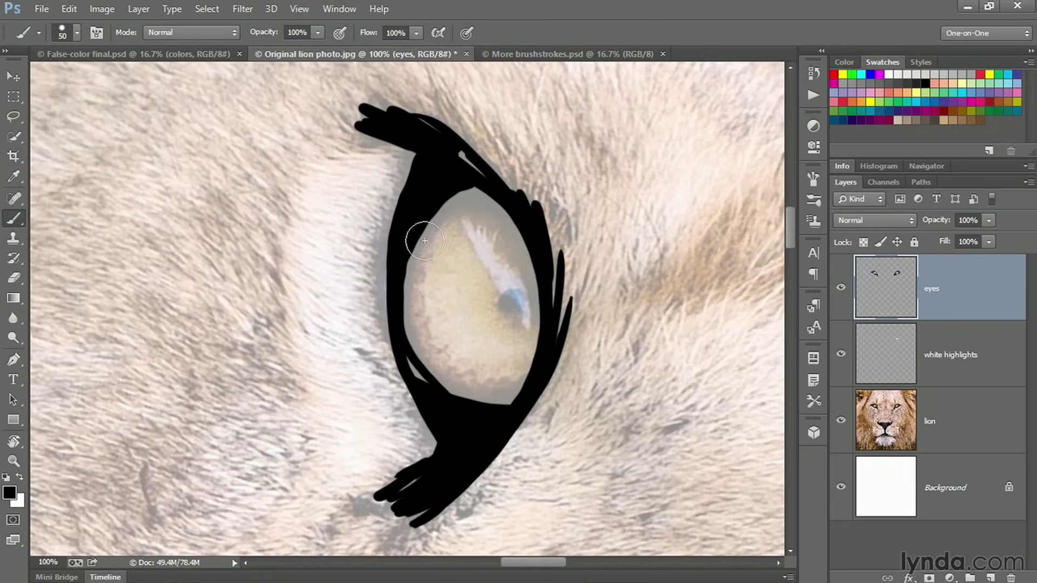
Cover the eye's inner edges in black, close the left-edge gaps and undo stray dabs.
mouse_move(411, 354)
mouse_down()
mouse_move(439, 413)
mouse_move(461, 362)
mouse_move(486, 416)
mouse_move(546, 331)
mouse_up()
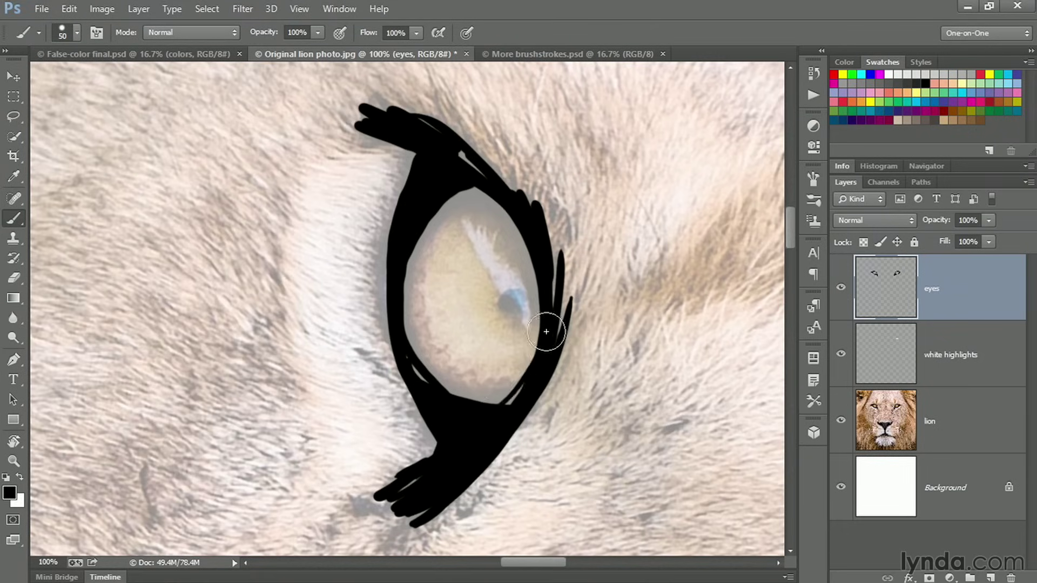
mouse_move(544, 294)
mouse_down()
mouse_move(447, 178)
mouse_move(456, 195)
mouse_move(393, 319)
mouse_up()
mouse_move(432, 209)
mouse_down()
mouse_move(407, 353)
mouse_move(412, 228)
mouse_move(400, 333)
mouse_move(435, 421)
mouse_move(387, 330)
mouse_move(382, 256)
mouse_move(394, 250)
mouse_move(411, 192)
mouse_up()
mouse_move(429, 432)
mouse_down()
mouse_move(406, 381)
mouse_move(413, 422)
mouse_move(420, 399)
mouse_up()
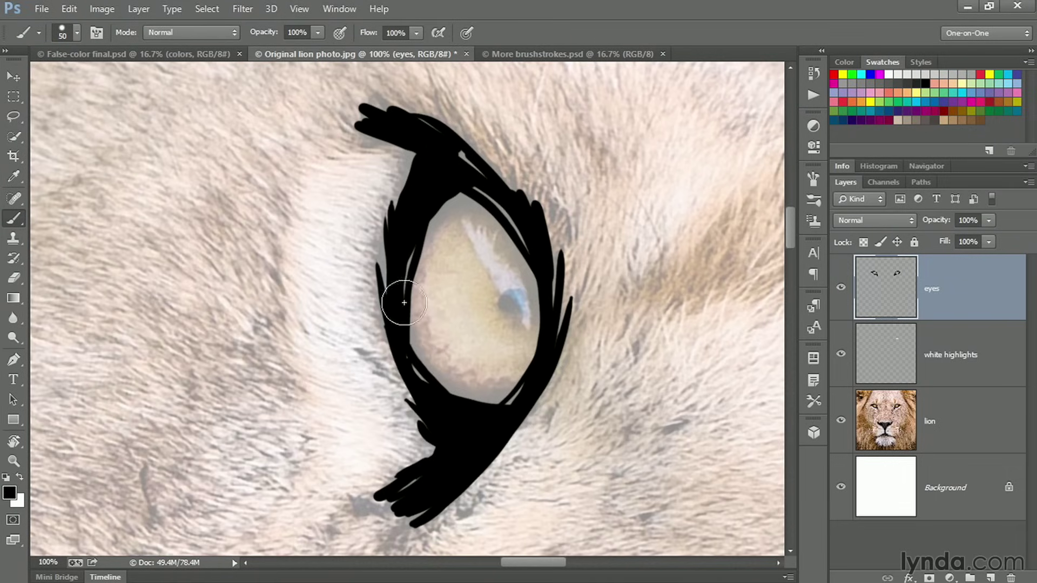
key(ctrl+alt+z)
key(ctrl+alt+z)
key(ctrl+alt+z)
key(ctrl+alt+z)
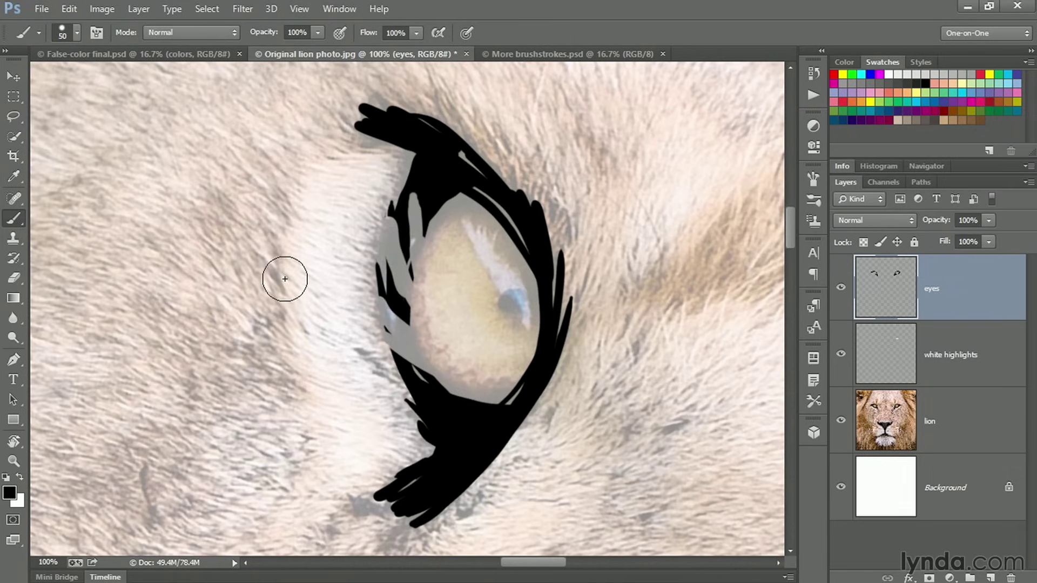
click(428, 355)
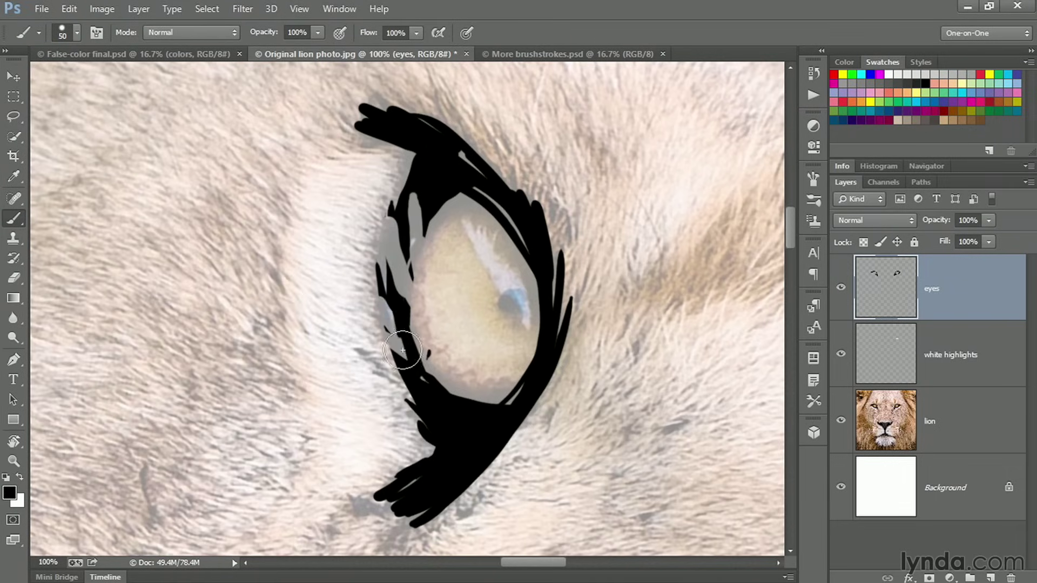
mouse_move(399, 330)
mouse_down()
mouse_move(398, 287)
mouse_move(435, 197)
mouse_move(414, 222)
mouse_move(399, 274)
mouse_move(415, 361)
mouse_move(398, 260)
mouse_move(411, 379)
mouse_up()
key(ctrl+z)
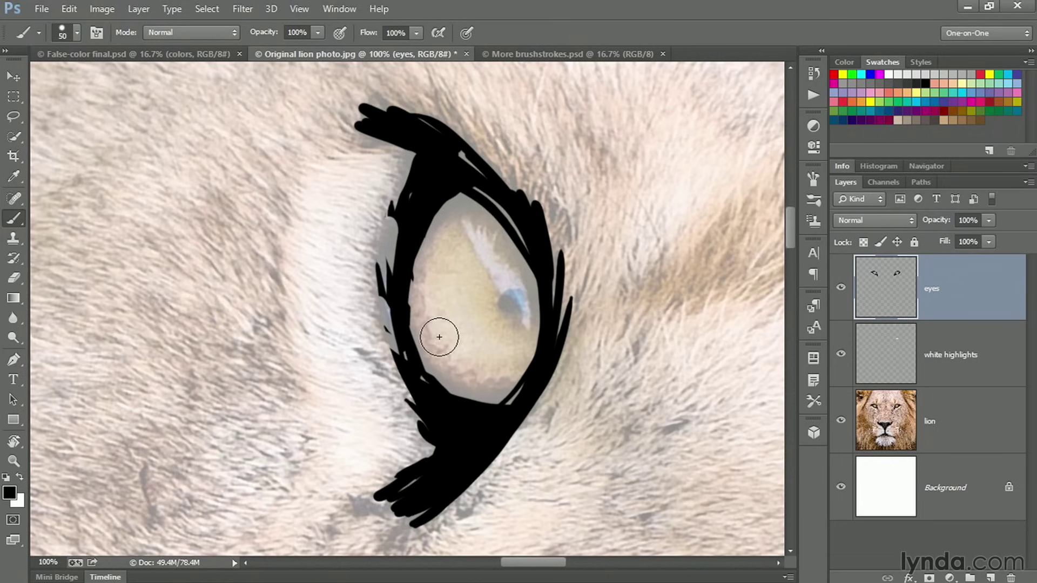
On the white highlights layer, paint two diagonal white strokes across the eye's iris.
click(889, 354)
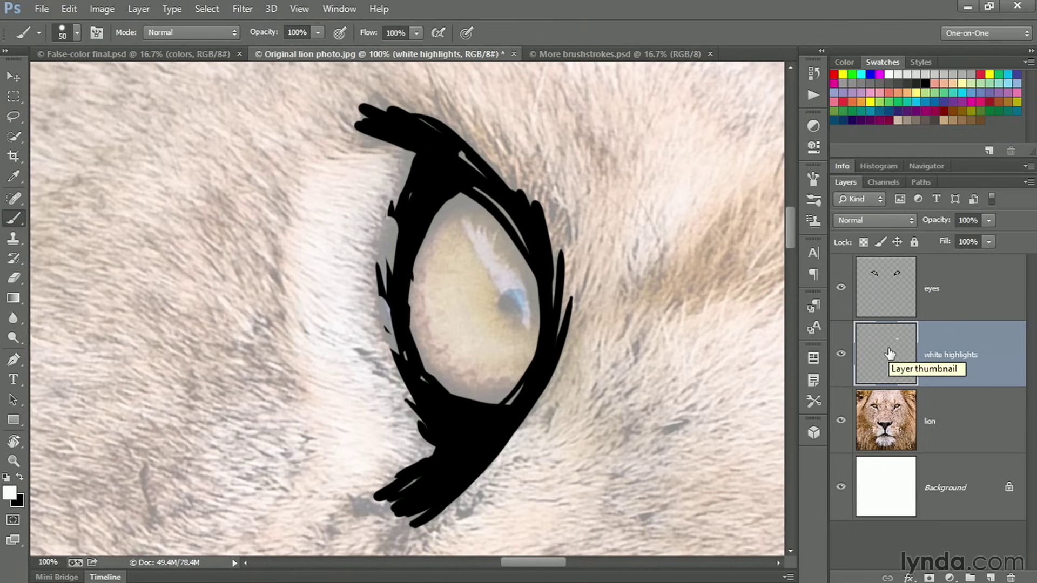
mouse_move(525, 323)
mouse_down()
mouse_move(494, 255)
mouse_move(516, 285)
mouse_move(484, 238)
mouse_up()
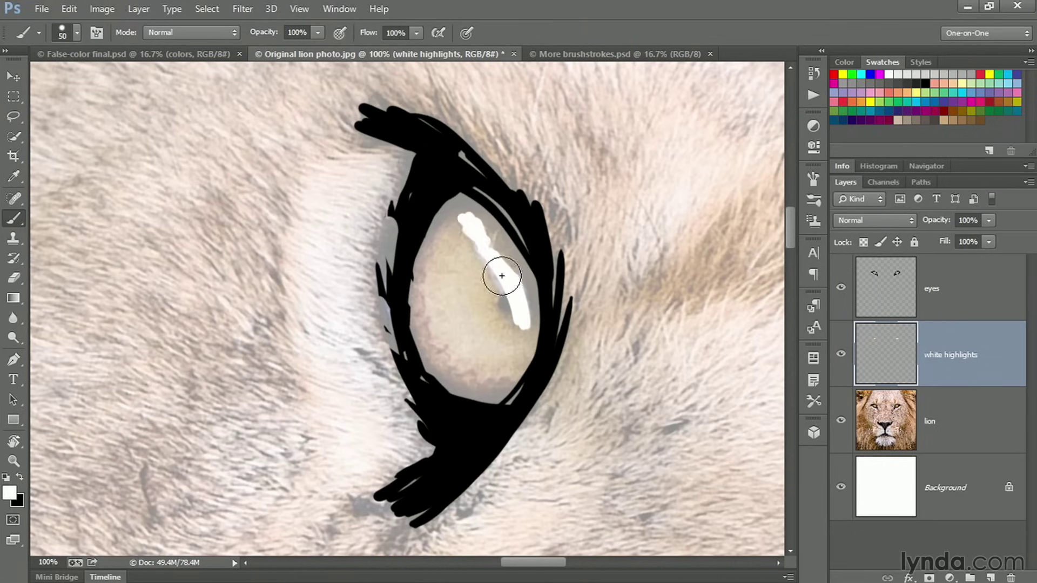
drag(513, 295, 482, 231)
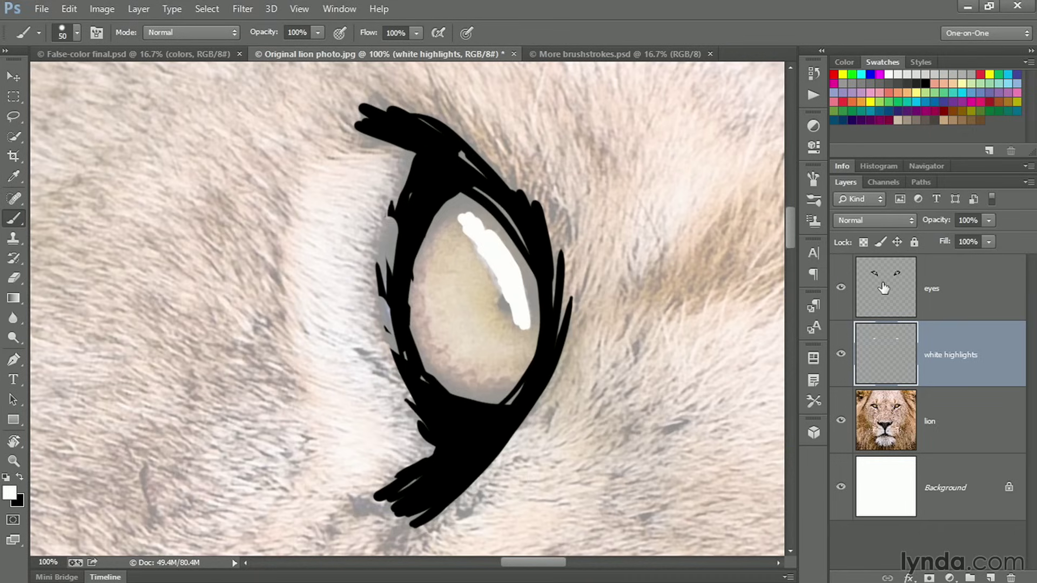
On the eyes layer, paint a round black pupil and solidify the upper-left outline.
click(851, 309)
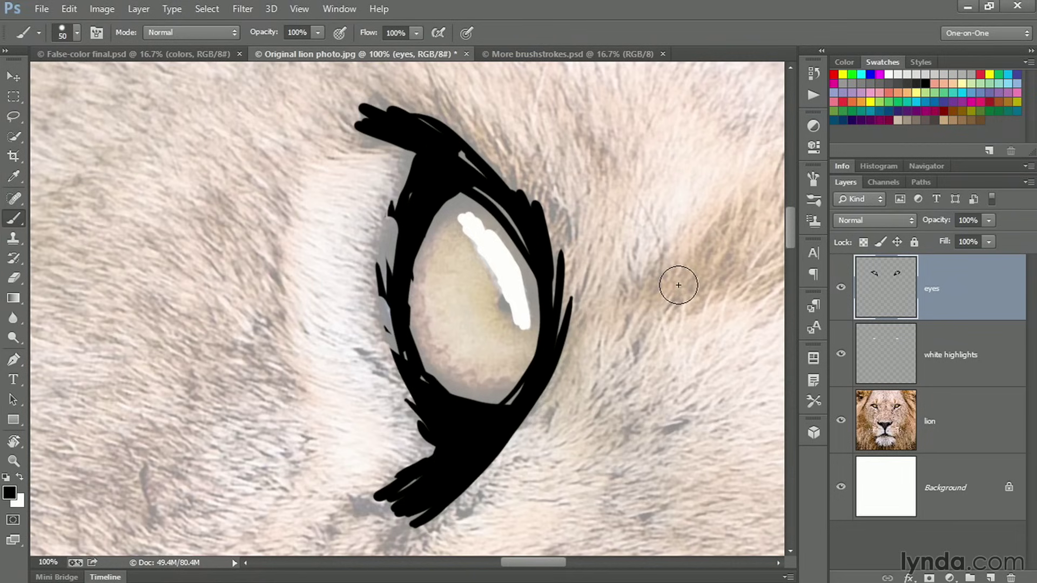
drag(509, 301, 519, 304)
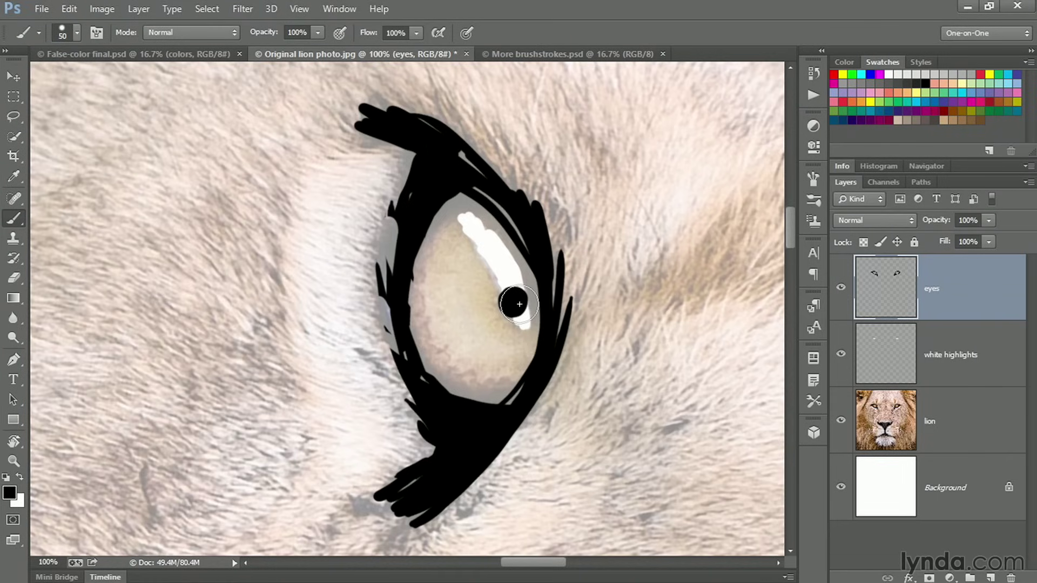
mouse_move(401, 195)
mouse_down()
mouse_move(393, 274)
mouse_move(396, 186)
mouse_move(409, 206)
mouse_move(412, 139)
mouse_move(411, 196)
mouse_up()
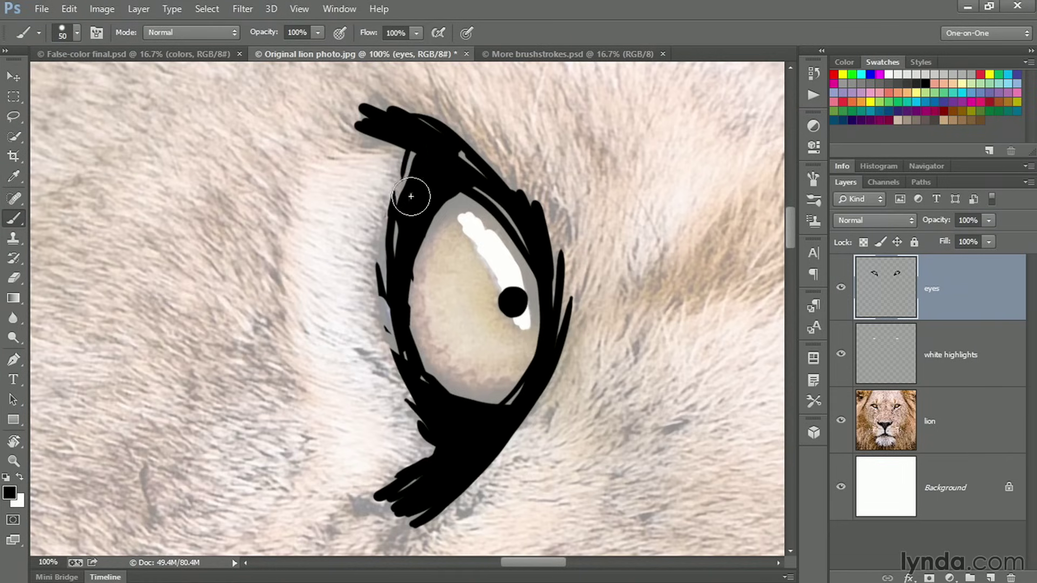
Add spiky black strokes along the eye's edges and tail, resetting the view rotation.
mouse_move(468, 475)
mouse_down()
mouse_move(527, 407)
mouse_move(519, 423)
mouse_up()
drag(376, 336, 367, 252)
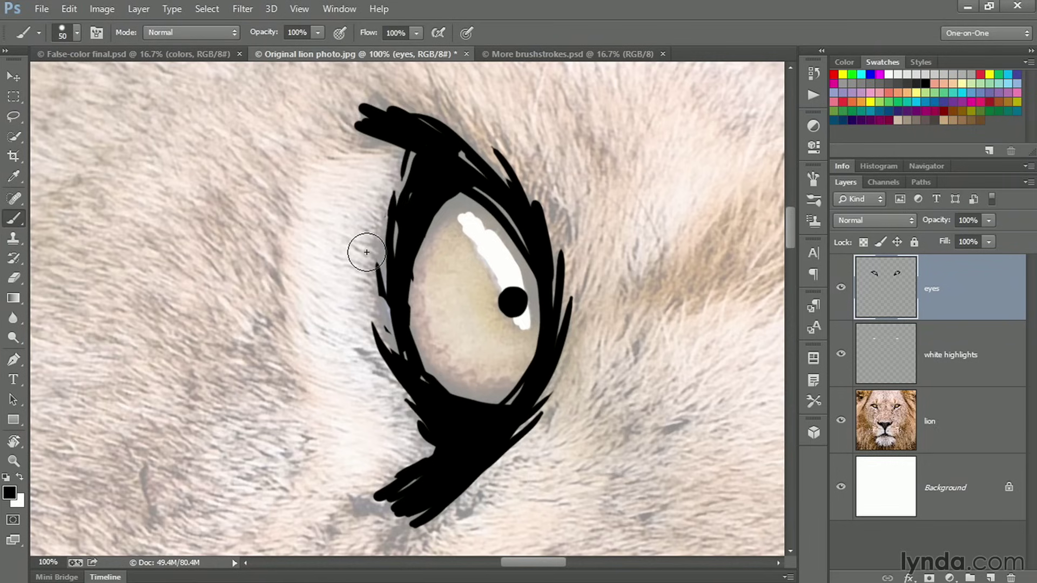
key(Escape)
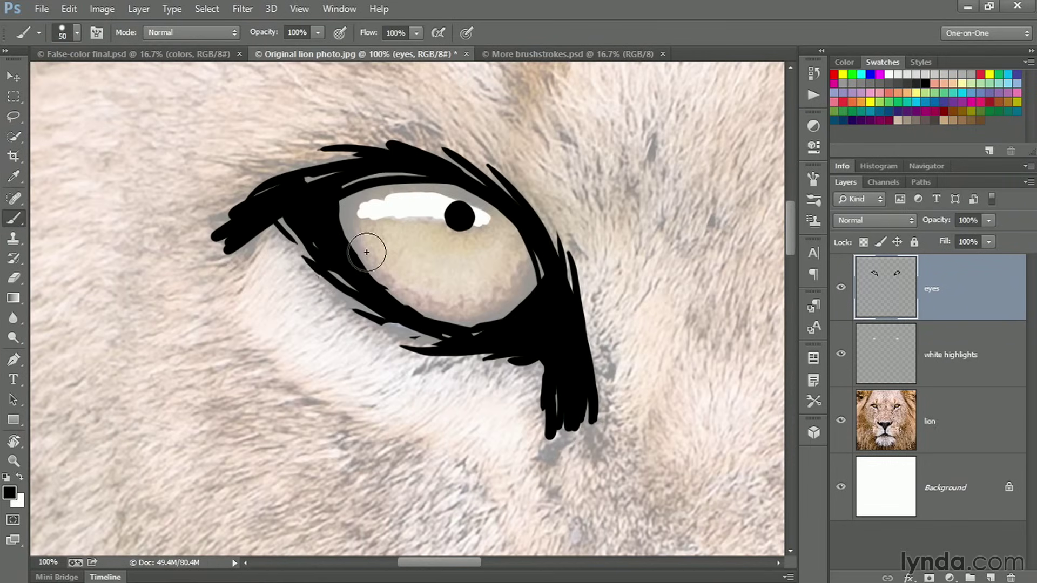
mouse_move(591, 410)
mouse_down()
mouse_move(556, 416)
mouse_move(534, 446)
mouse_up()
mouse_move(603, 374)
mouse_down()
mouse_move(594, 413)
mouse_move(595, 314)
mouse_up()
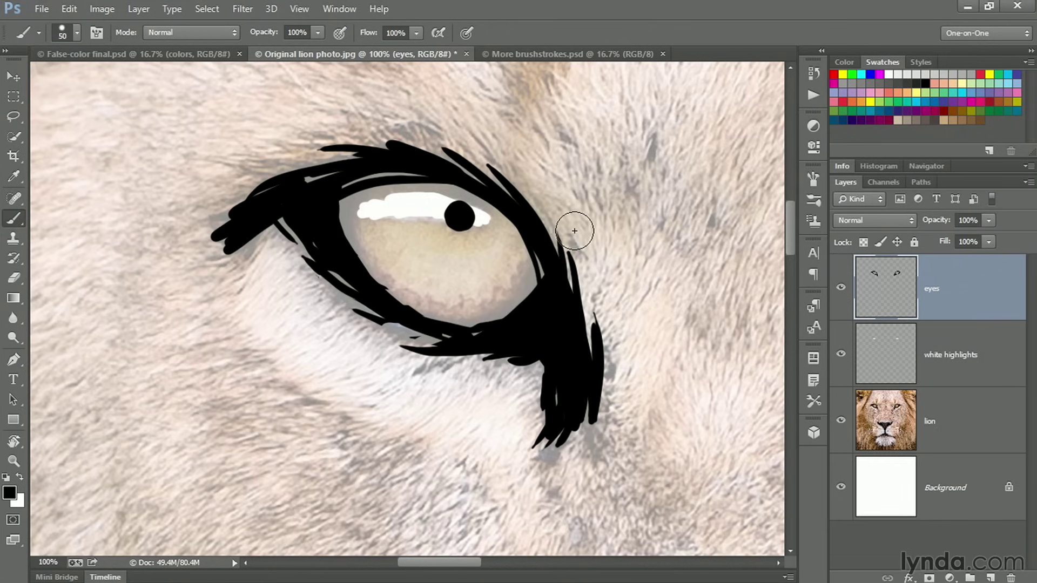
Fit the whole lion in the window, select the lion layer, and switch to More brushstrokes.psd.
key(ctrl+0)
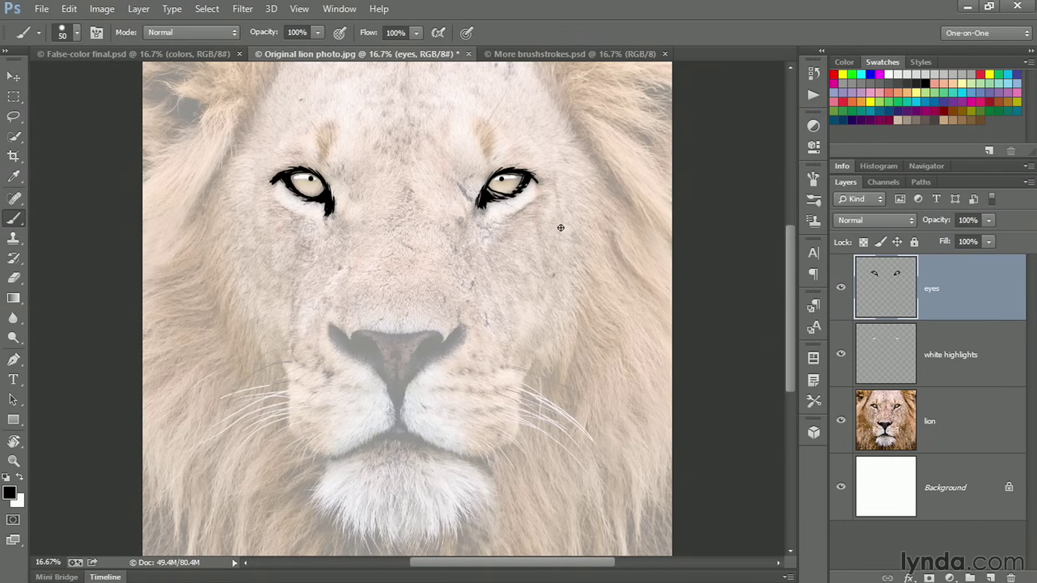
click(883, 417)
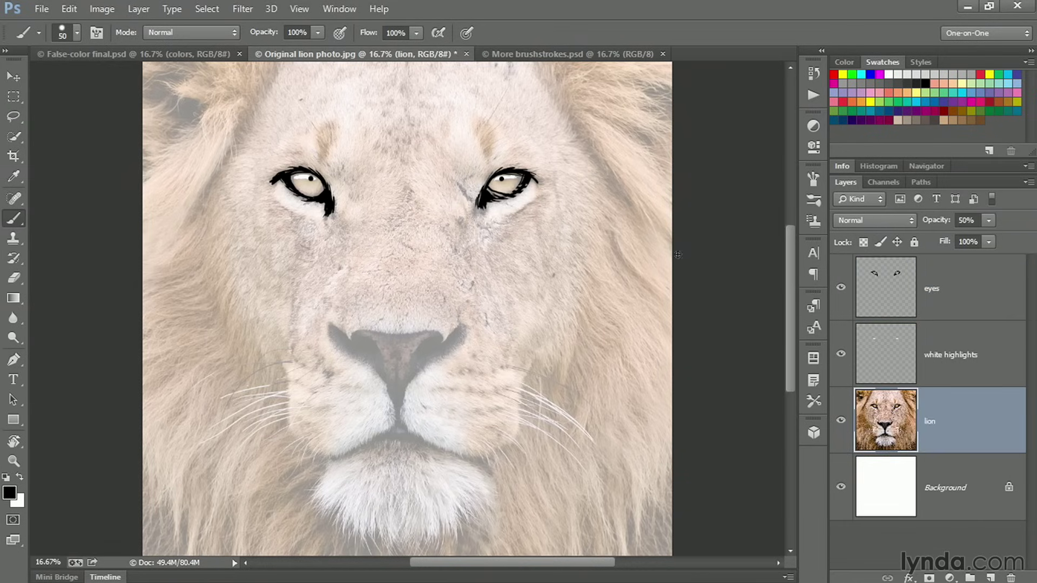
click(514, 54)
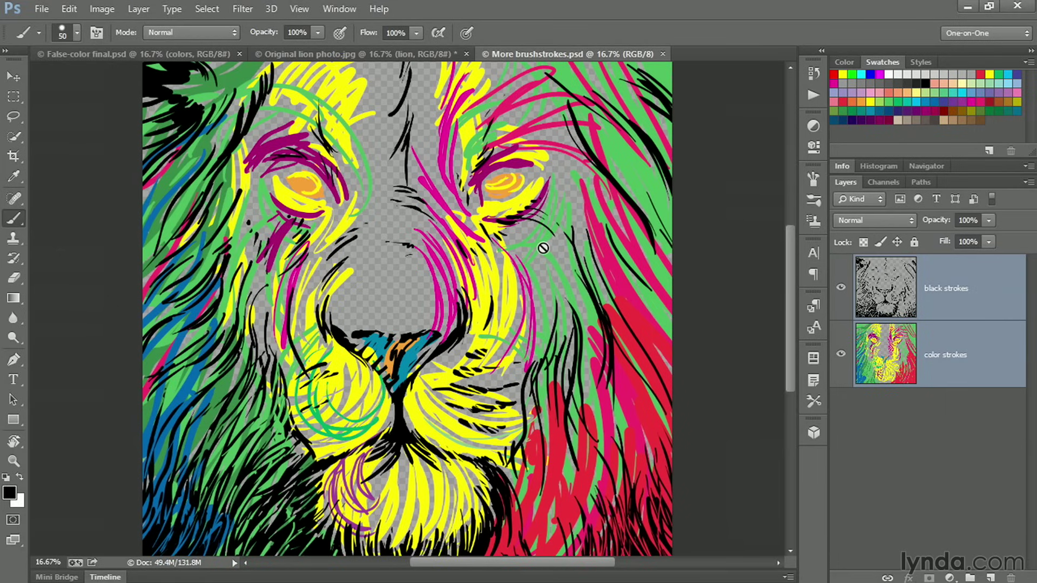
Duplicate the black strokes and color strokes layers into Original lion photo.jpg and bring that document up.
key(m)
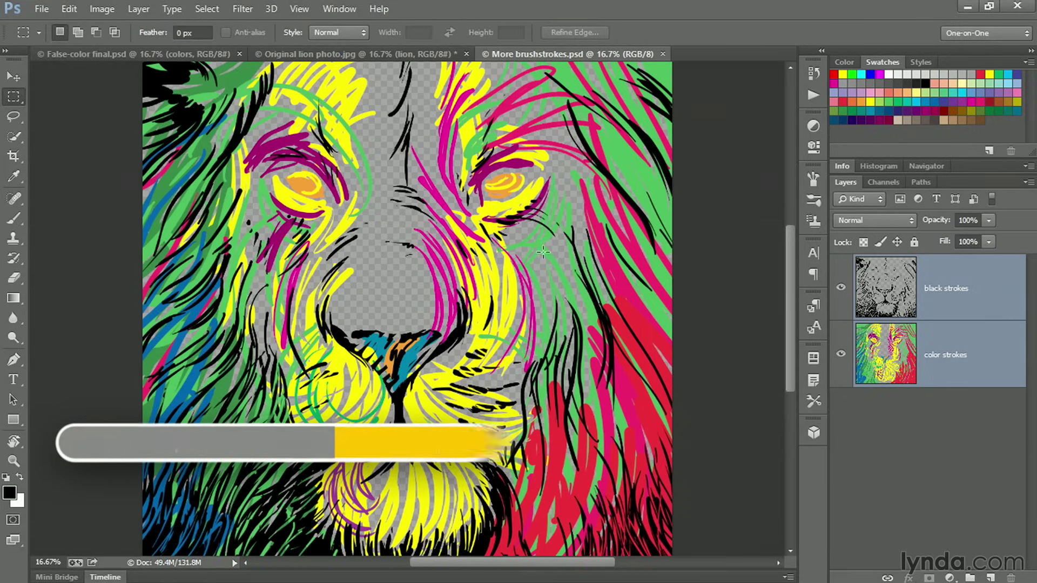
right_click(305, 169)
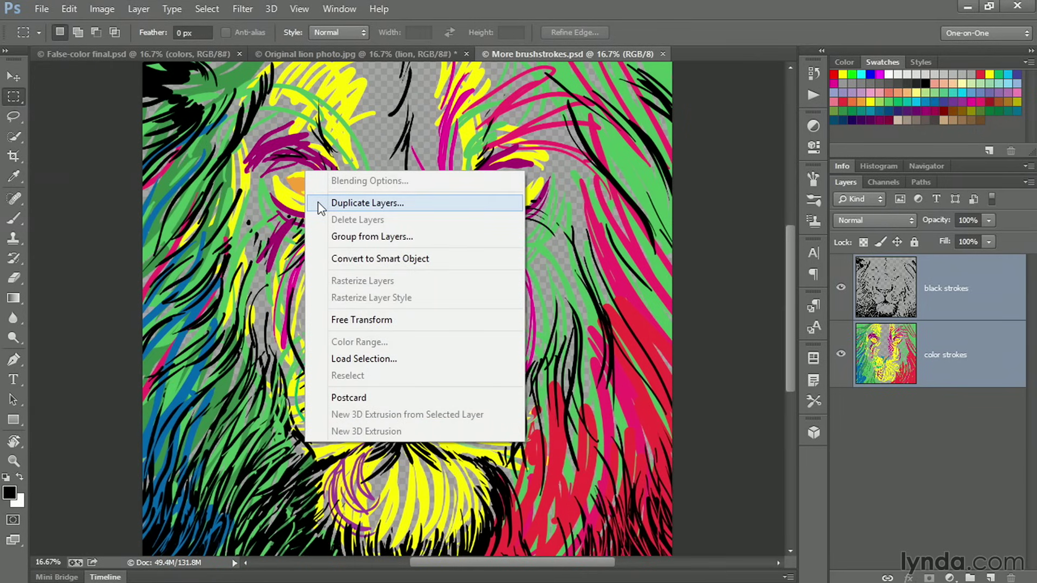
click(367, 202)
click(543, 236)
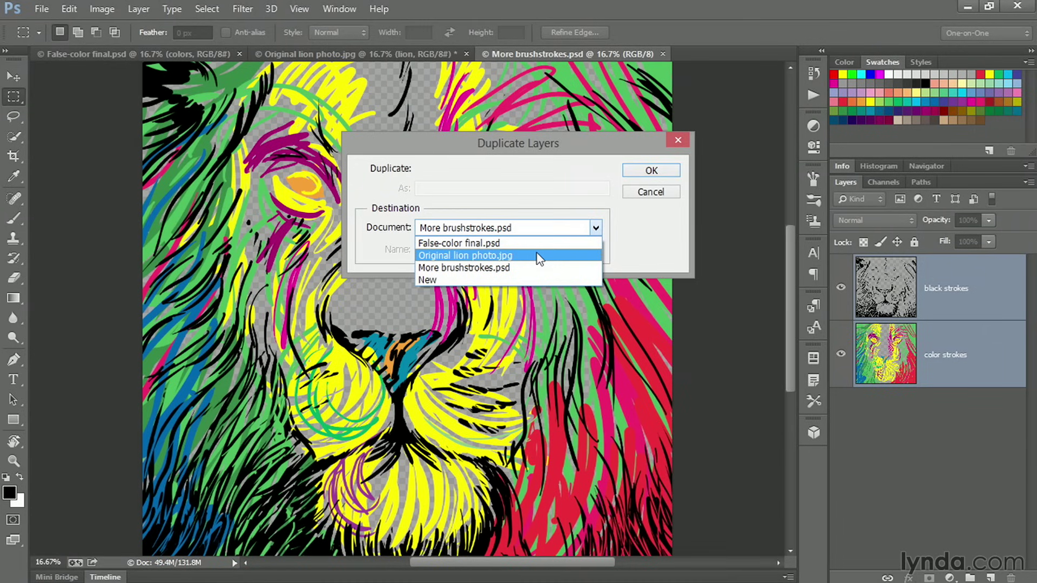
click(538, 256)
click(631, 170)
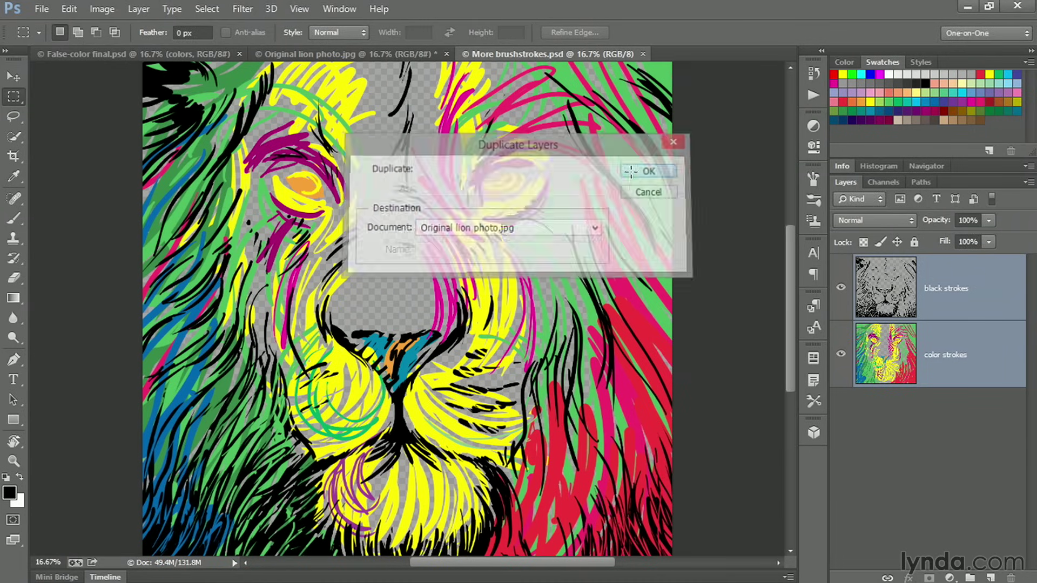
click(388, 56)
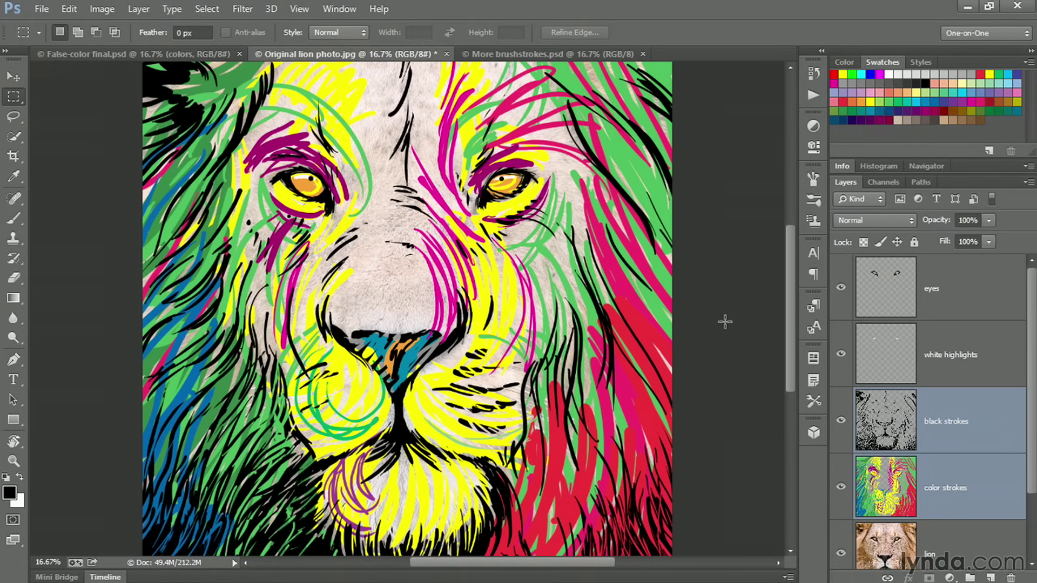
click(839, 488)
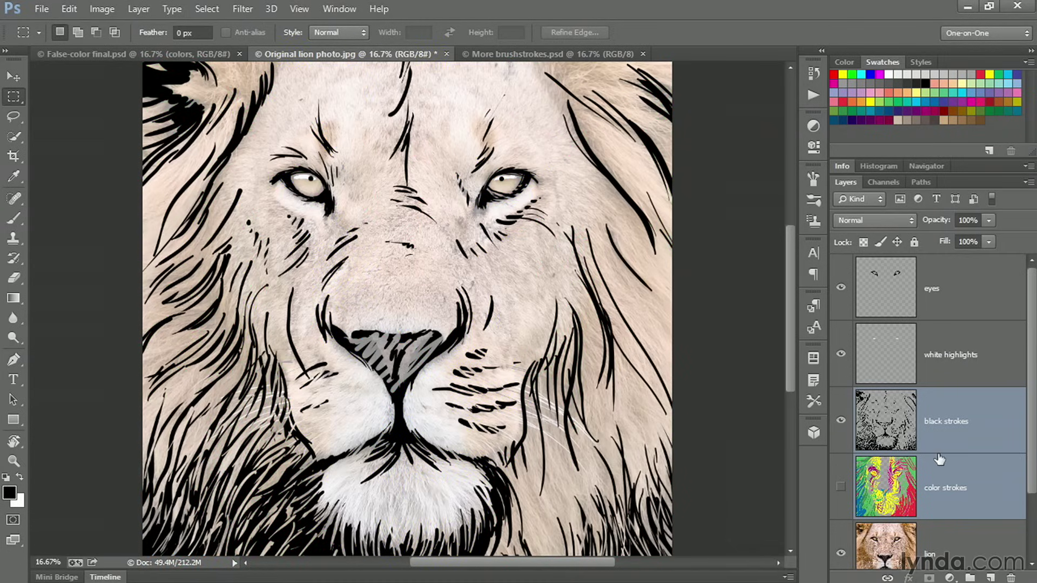
click(959, 429)
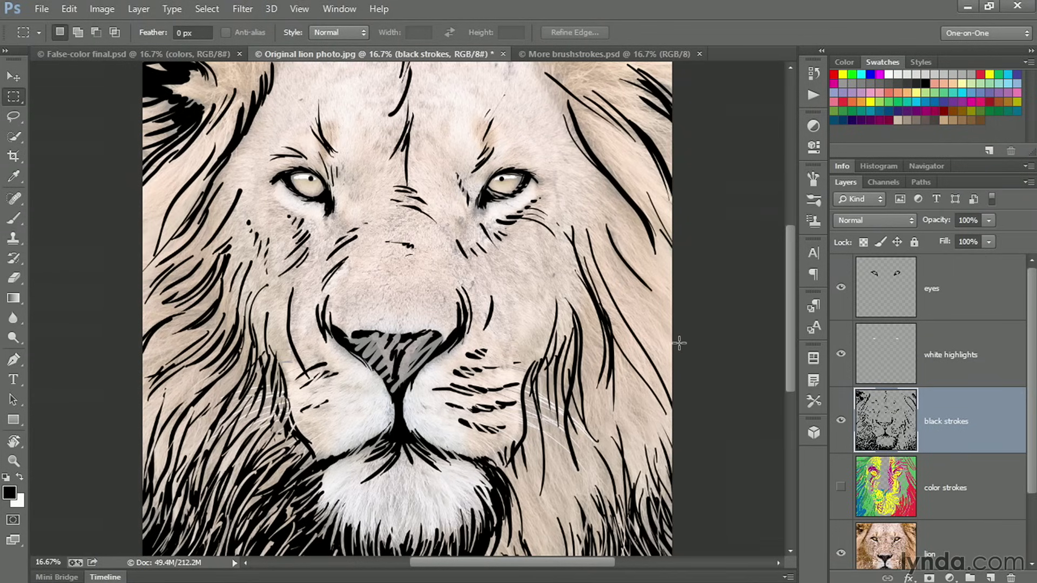
click(840, 491)
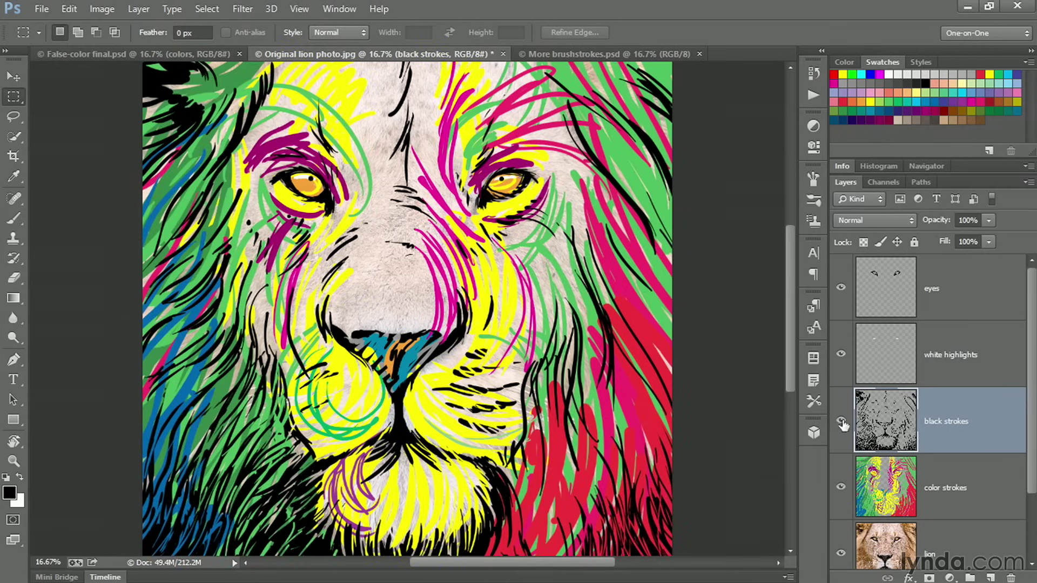
Hide the black strokes, white highlights and eyes layers, then select the color strokes layer.
drag(842, 424, 846, 298)
scroll(961, 475, down, 1)
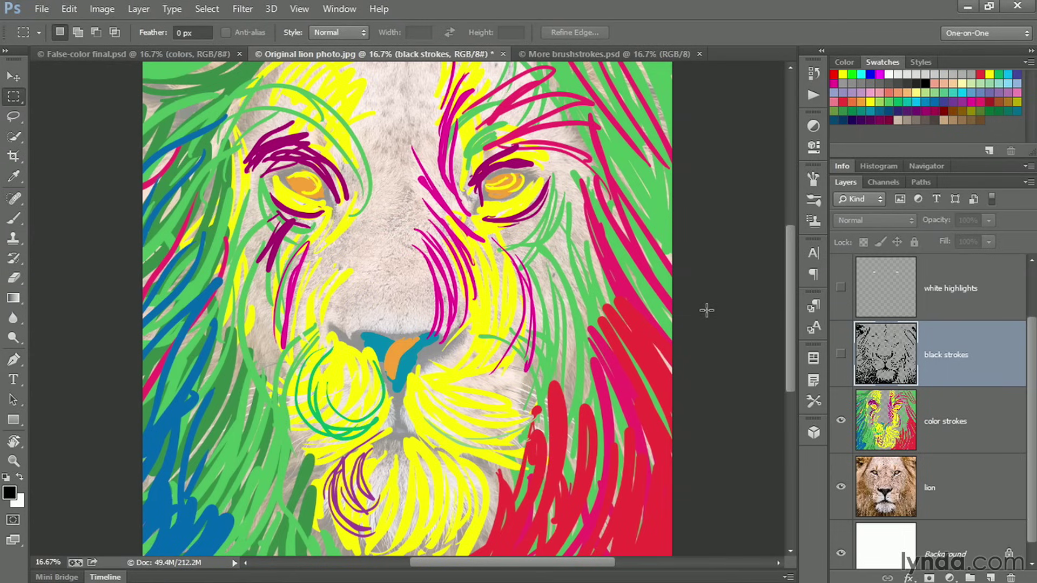
scroll(544, 365, down, 3)
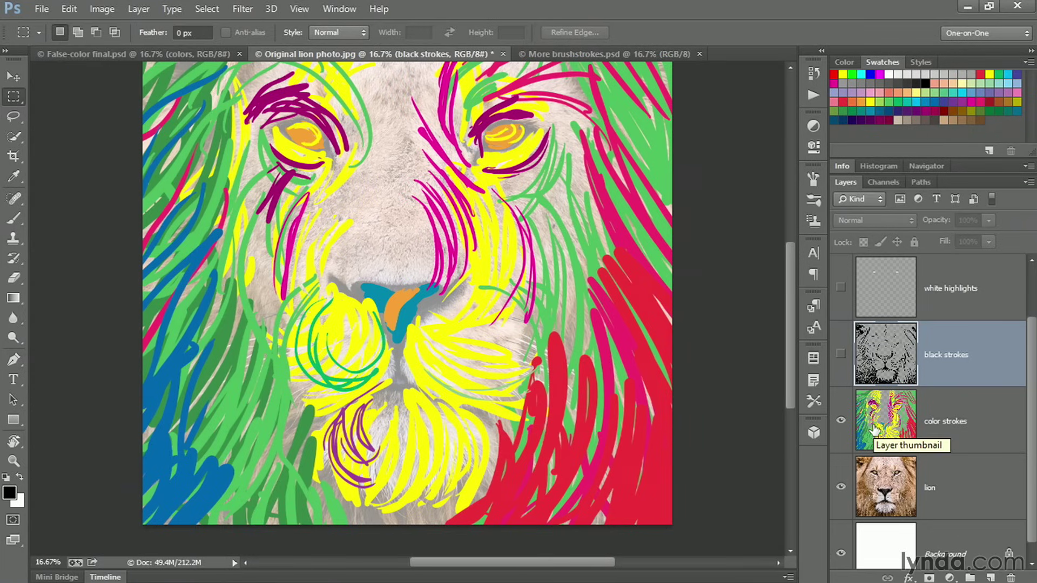
click(875, 430)
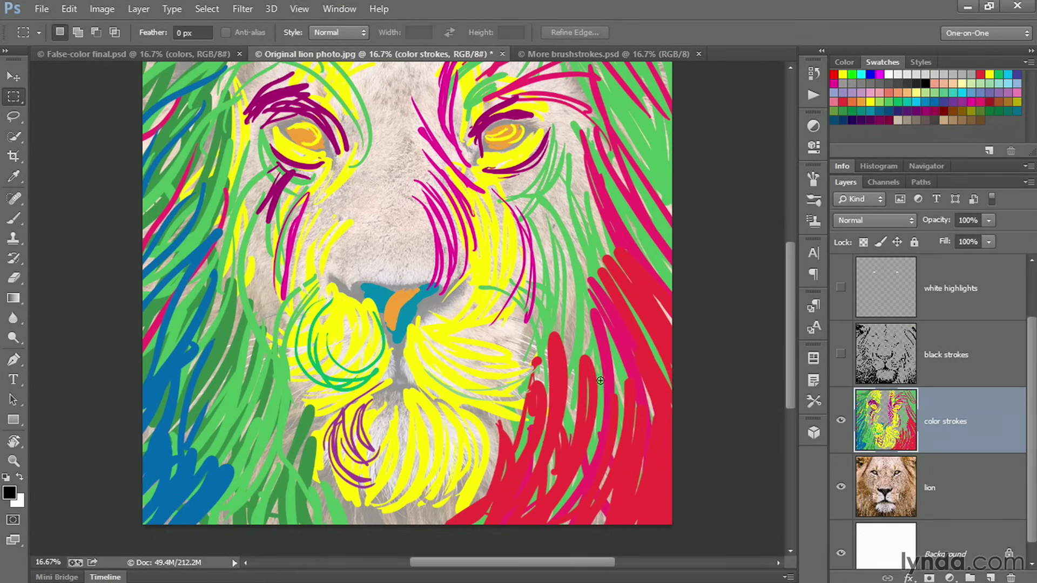
Cut thin pale streaks through the red mane, yellow muzzle and lower-left blue and green strokes.
mouse_move(600, 380)
mouse_down()
mouse_move(605, 434)
mouse_move(621, 406)
mouse_move(605, 468)
mouse_move(633, 372)
mouse_move(620, 511)
mouse_move(623, 296)
mouse_move(646, 528)
mouse_up()
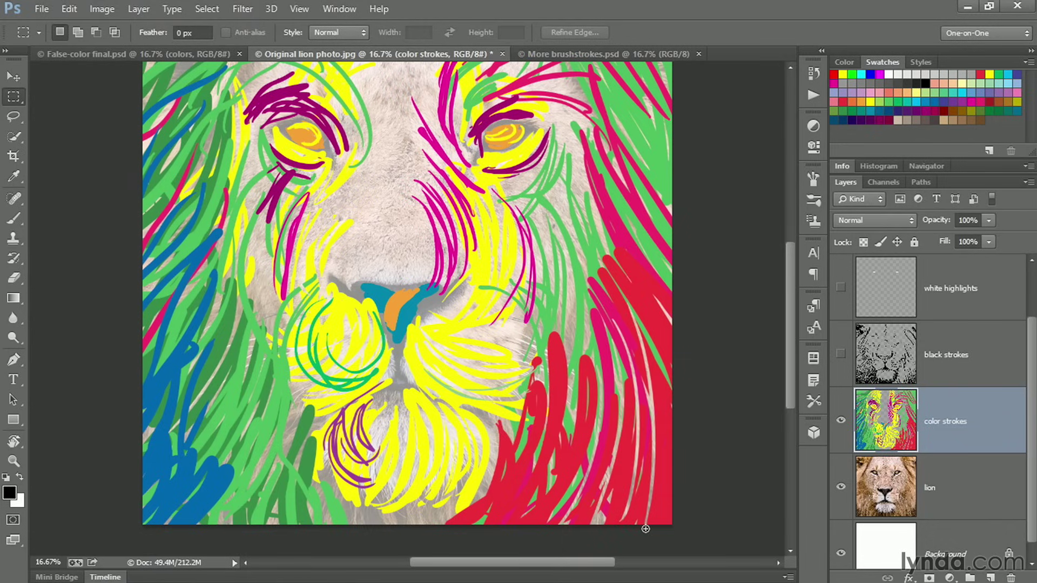
mouse_move(569, 384)
mouse_down()
mouse_move(519, 520)
mouse_move(449, 515)
mouse_move(470, 486)
mouse_up()
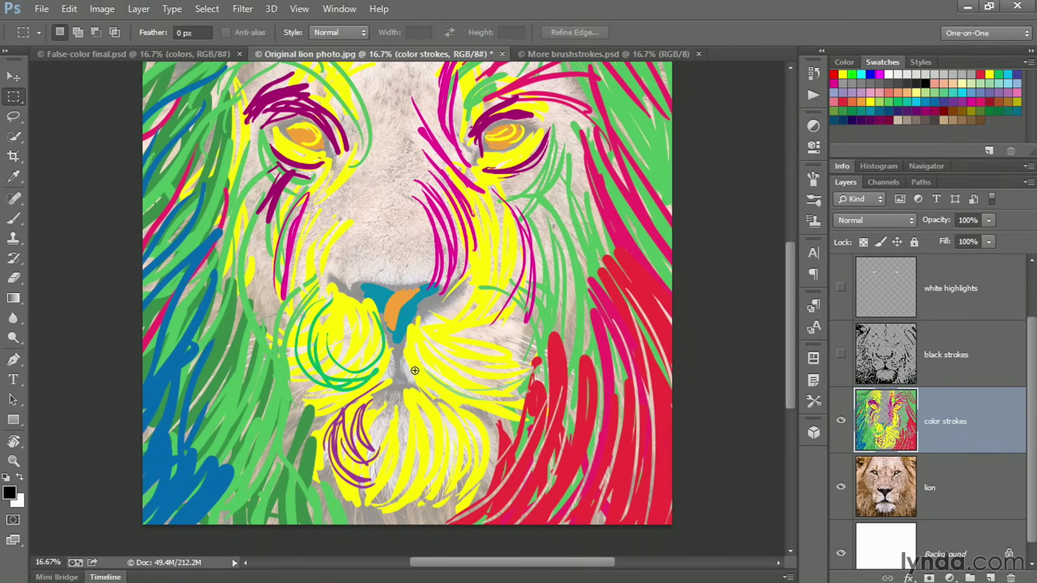
mouse_move(326, 367)
mouse_down()
mouse_move(298, 350)
mouse_move(358, 364)
mouse_move(381, 353)
mouse_move(279, 318)
mouse_move(384, 345)
mouse_move(281, 292)
mouse_up()
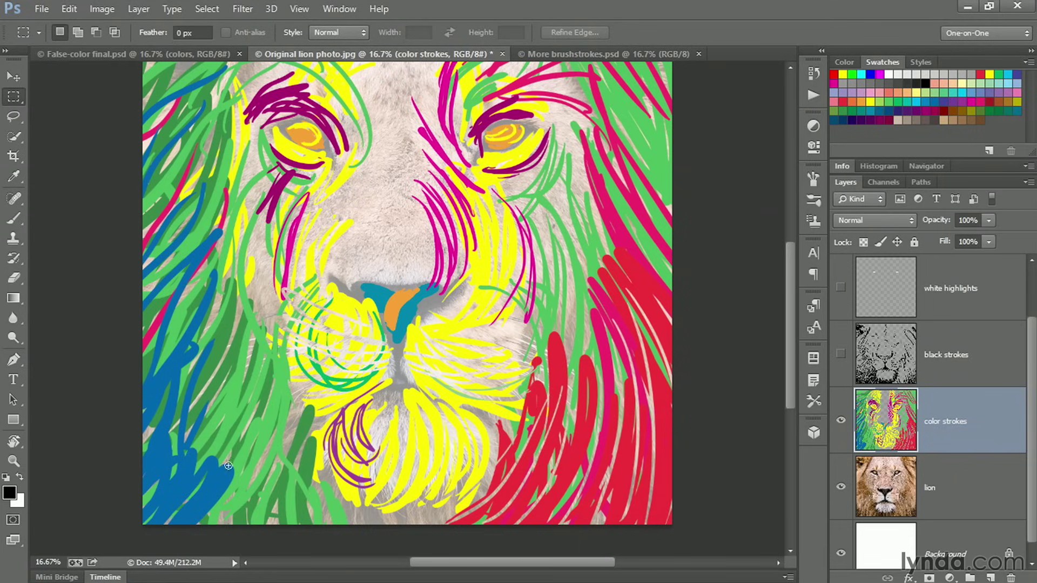
mouse_move(240, 444)
mouse_down()
mouse_move(156, 533)
mouse_move(136, 522)
mouse_up()
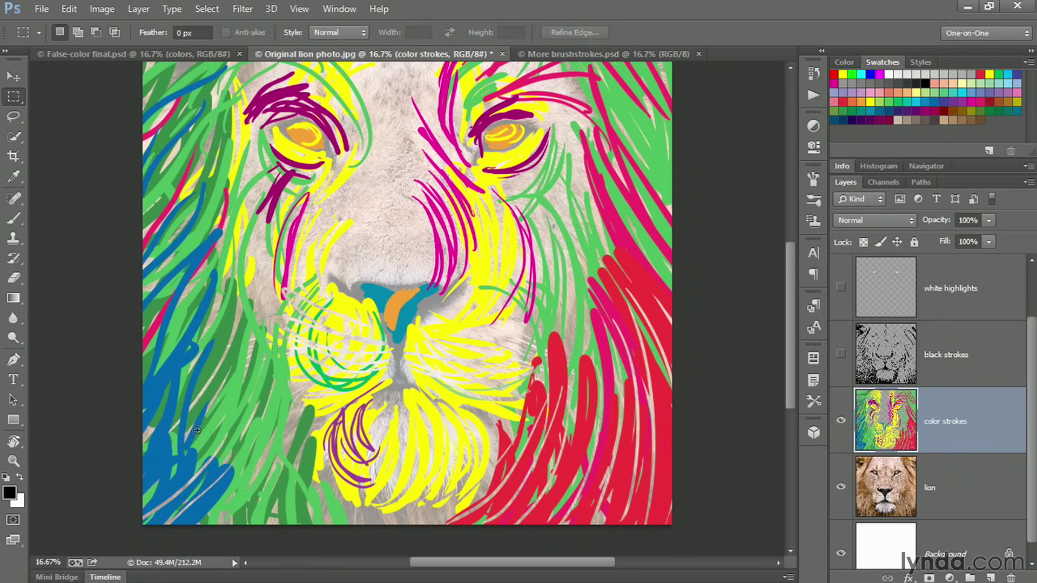
drag(216, 404, 128, 467)
mouse_move(211, 332)
mouse_down()
mouse_move(112, 448)
mouse_move(94, 447)
mouse_up()
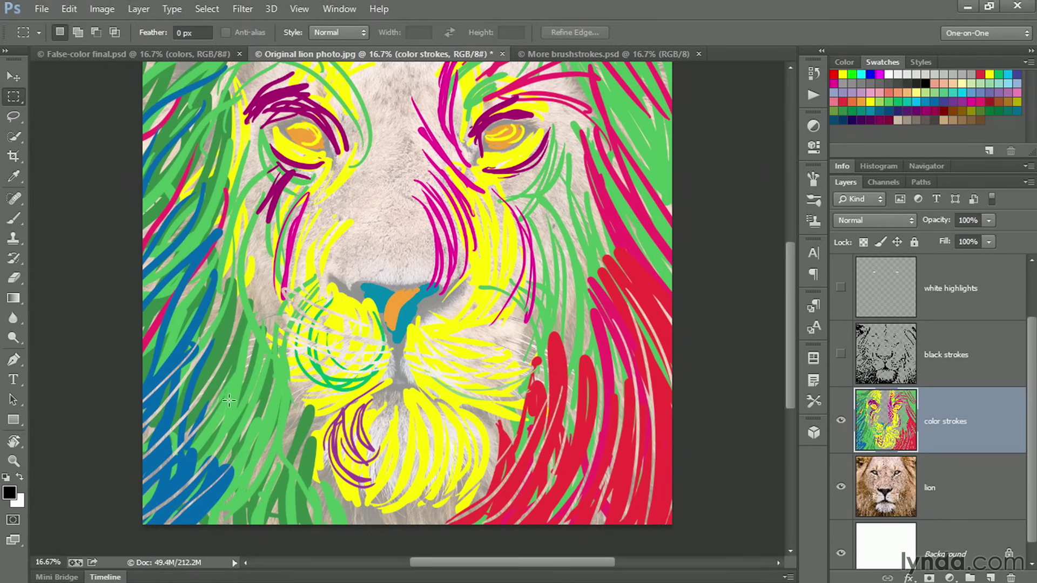
key(b)
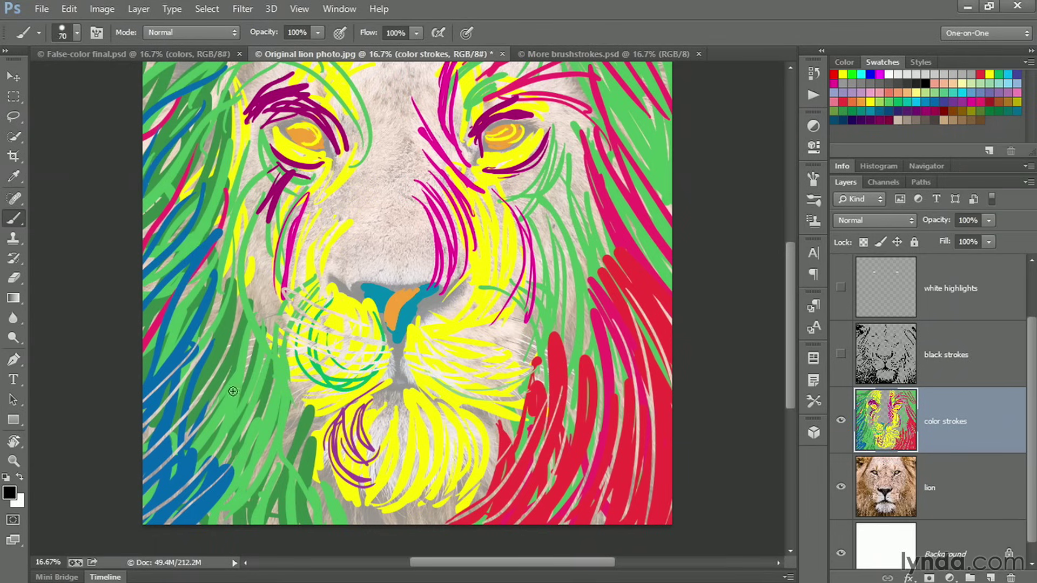
Enlarge the brush to 250, sample the mane's light green, and paint over the blue patch.
key(bracketright)
key(bracketright)
key(bracketright)
key(bracketright)
key(bracketright)
key(bracketright)
key(bracketright)
key(bracketright)
key(alt)
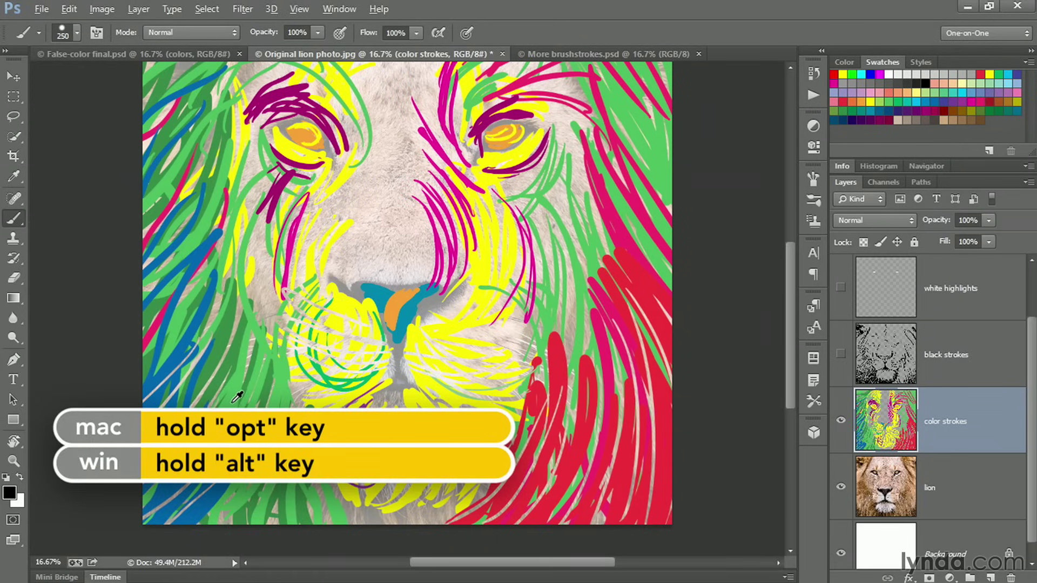
alt+click(238, 398)
alt+click(238, 398)
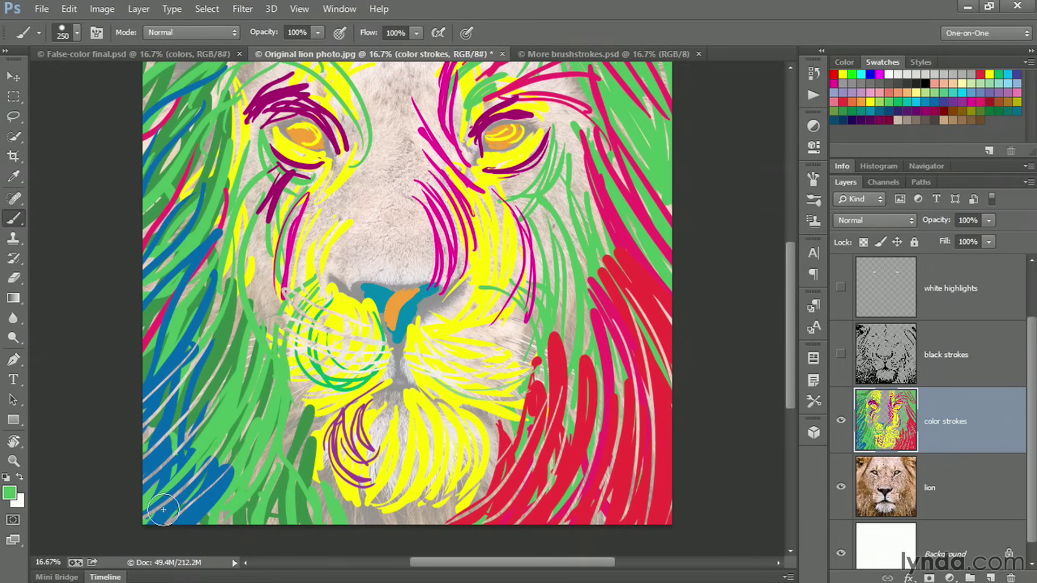
mouse_move(232, 424)
mouse_down()
mouse_move(157, 518)
mouse_move(226, 464)
mouse_up()
mouse_move(123, 487)
mouse_down()
mouse_move(215, 419)
mouse_move(208, 392)
mouse_move(230, 348)
mouse_move(131, 435)
mouse_move(206, 379)
mouse_move(200, 358)
mouse_move(116, 432)
mouse_move(226, 323)
mouse_move(129, 397)
mouse_move(237, 278)
mouse_move(167, 337)
mouse_move(124, 357)
mouse_move(159, 344)
mouse_move(243, 237)
mouse_up()
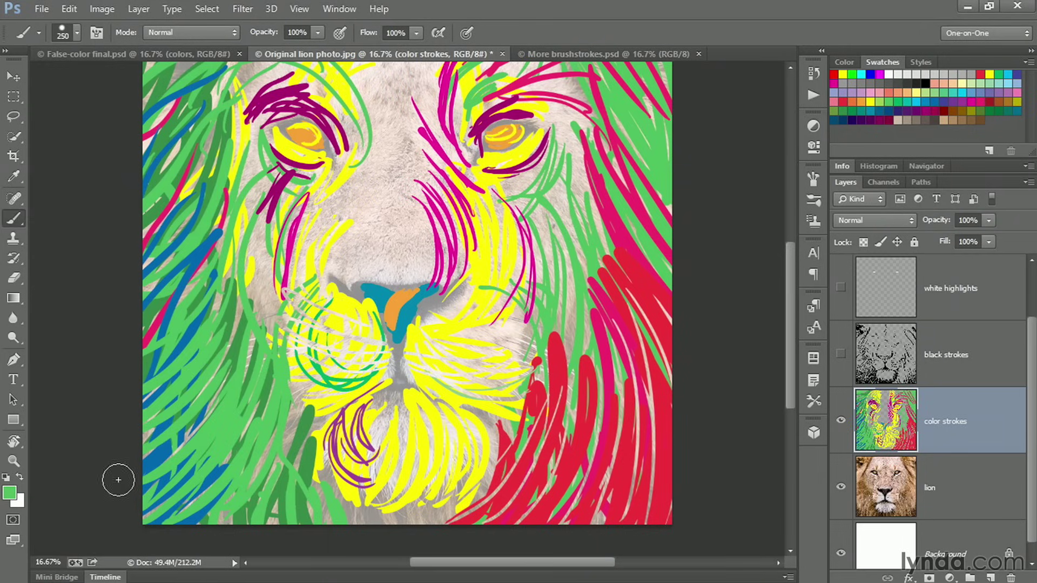
Sample a darker green and paint more strokes into the lower-left mane.
alt+click(311, 421)
mouse_move(296, 425)
mouse_down()
mouse_move(260, 436)
mouse_move(210, 425)
mouse_move(123, 511)
mouse_move(225, 401)
mouse_move(222, 358)
mouse_move(201, 355)
mouse_move(117, 404)
mouse_move(109, 376)
mouse_up()
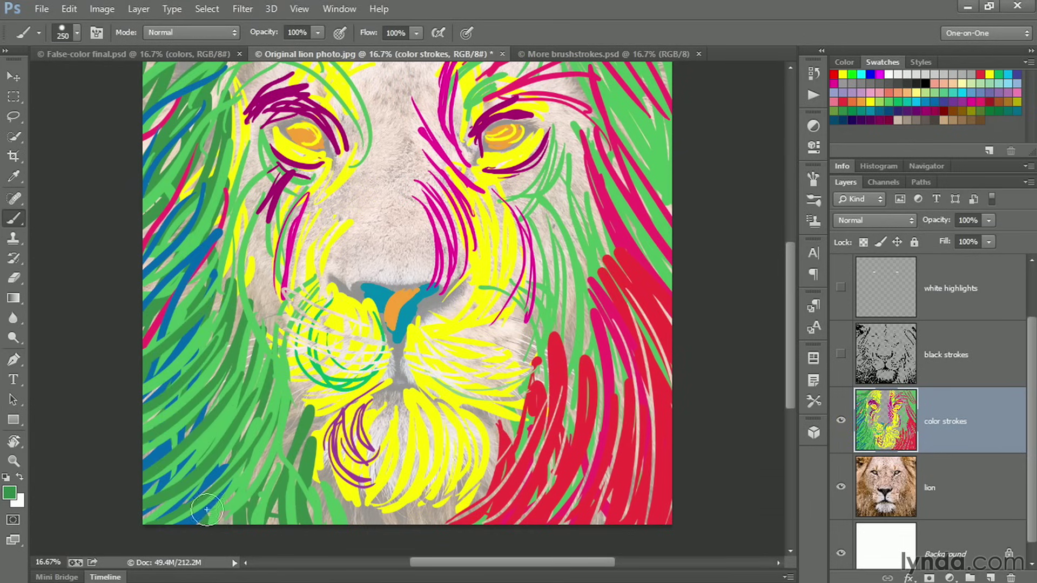
drag(216, 513, 291, 408)
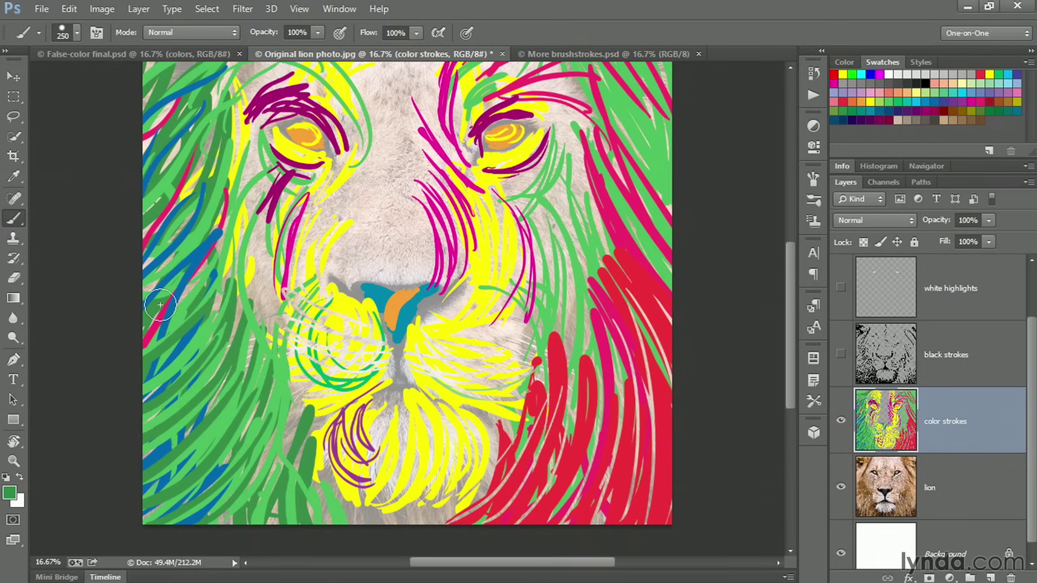
Make black strokes, white highlights and eyes visible again, then zoom in on the lion's face.
scroll(886, 378, up, 2)
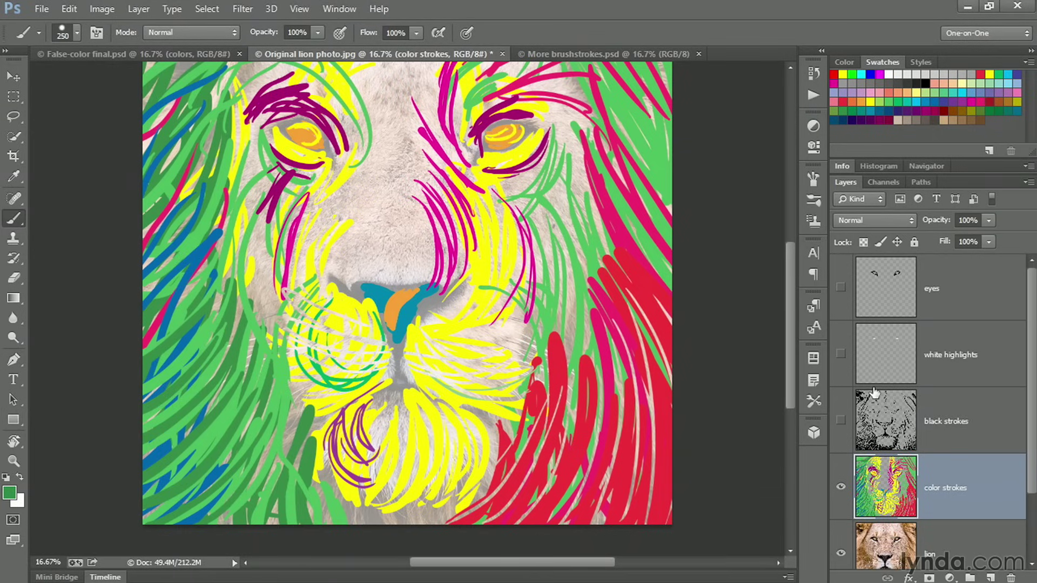
drag(838, 426, 840, 286)
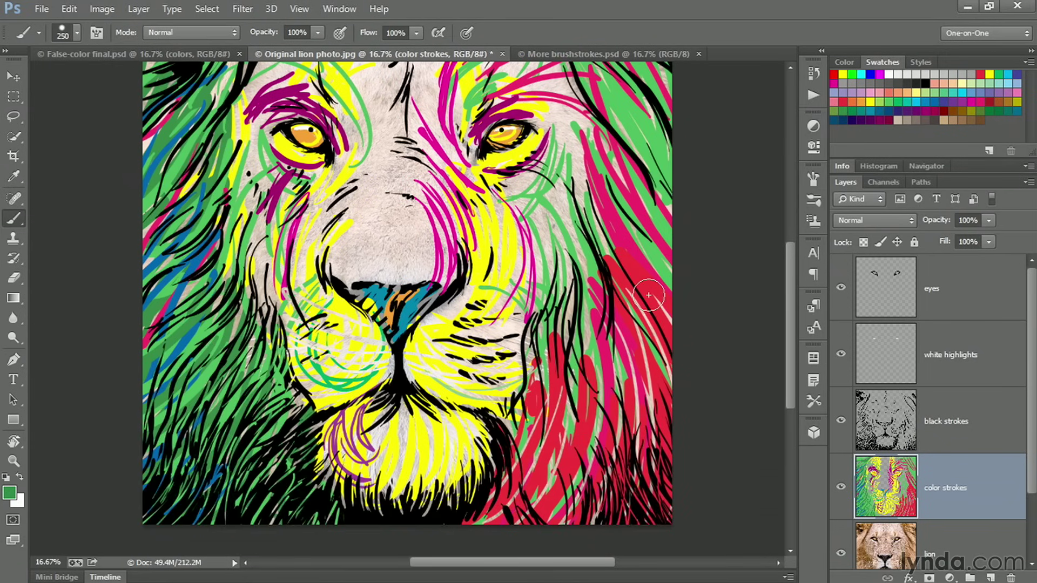
key(ctrl+plus)
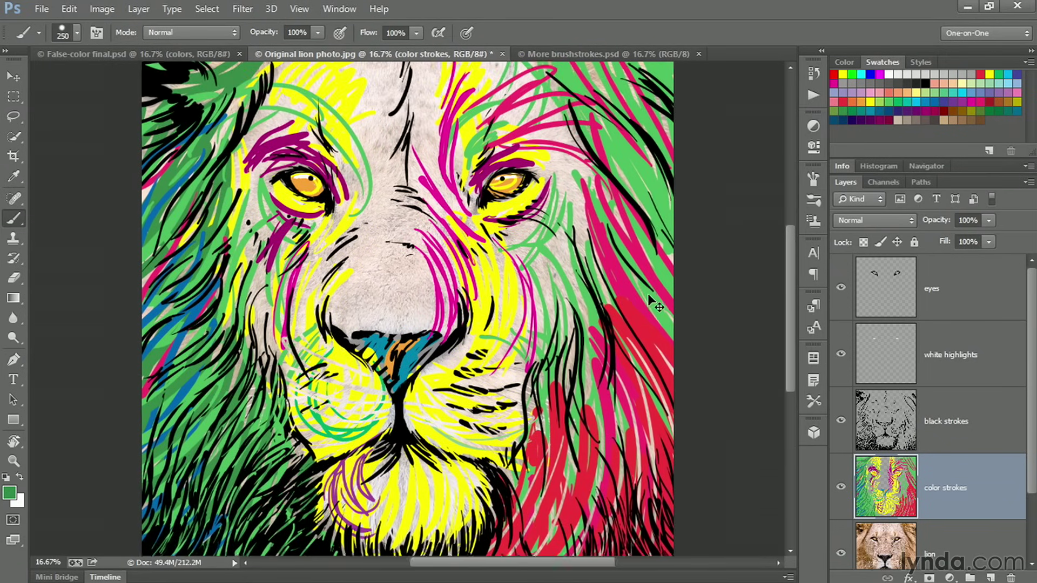